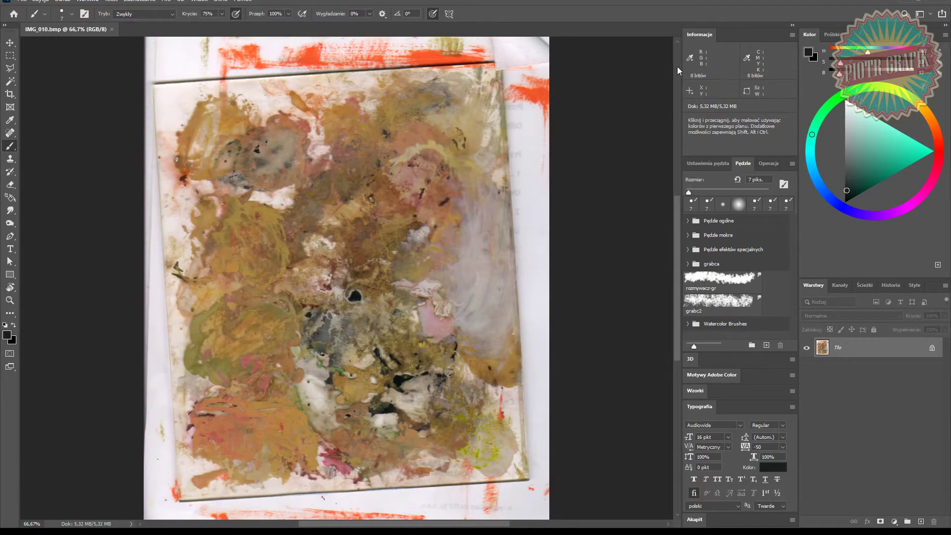
Step: Sample a brown from the palette scan, set the brush opacity to 89%, and sketch the figure's head and shoulder outlines
alt+click(342, 209)
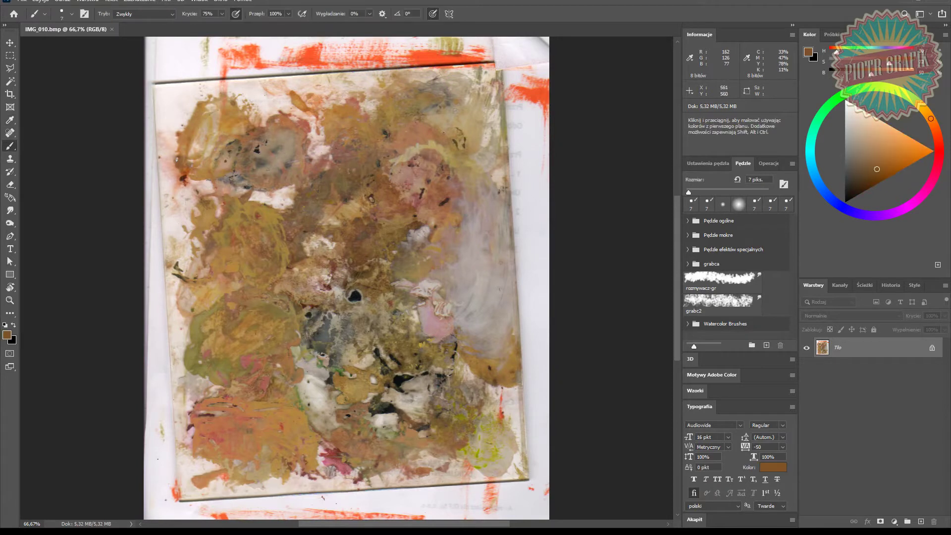
drag(326, 141, 326, 115)
click(222, 14)
click(231, 28)
click(358, 141)
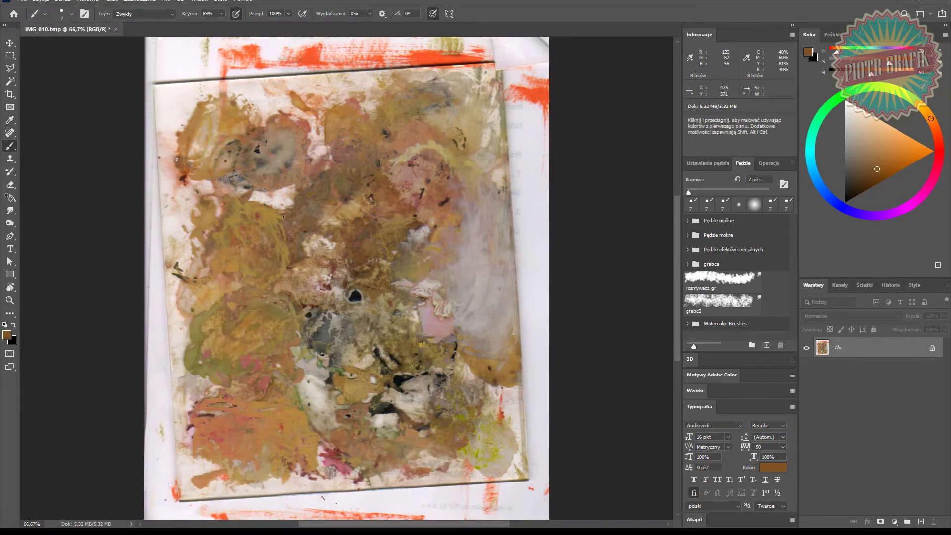
drag(320, 163, 286, 196)
mouse_move(405, 153)
mouse_down()
mouse_move(416, 147)
mouse_move(450, 163)
mouse_up()
drag(355, 103, 375, 124)
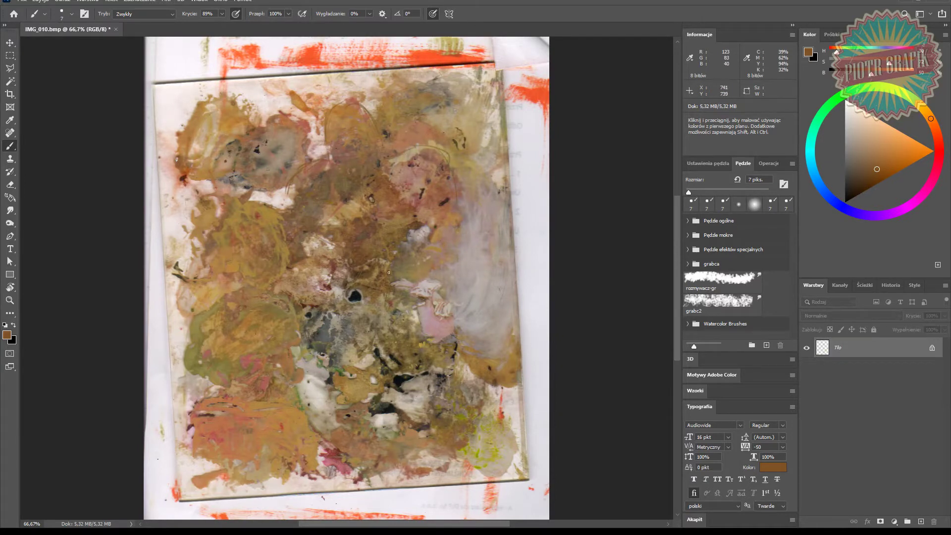
drag(438, 172, 419, 218)
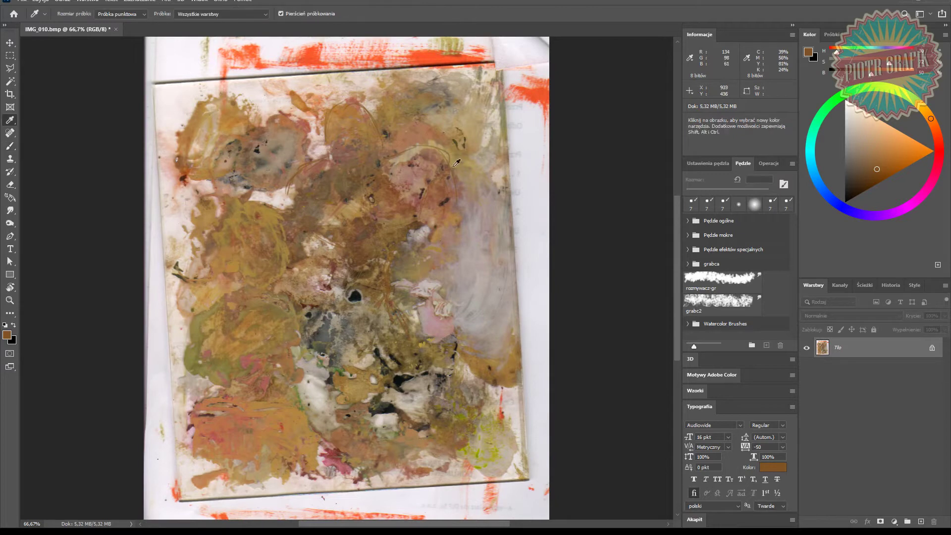
Step: Sample a dark grey-brown, set the brush mode to Pomnóż (Multiply), and strengthen the outlines of the shoulders and face
alt+click(321, 332)
click(144, 14)
click(139, 63)
drag(422, 204, 443, 207)
drag(412, 145, 373, 185)
drag(295, 177, 289, 218)
mouse_move(330, 159)
mouse_down()
mouse_move(359, 139)
mouse_move(366, 120)
mouse_move(327, 127)
mouse_move(347, 143)
mouse_move(370, 142)
mouse_up()
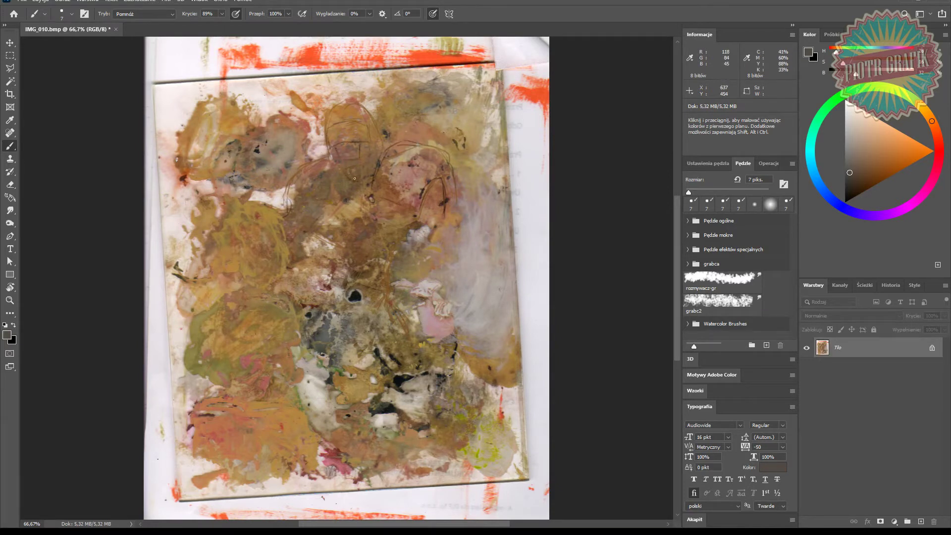
Step: Sketch the figure's neck, the bent arm beside the grey paint patch, and the waistline
drag(360, 201, 351, 183)
drag(431, 194, 447, 230)
mouse_move(442, 232)
mouse_down()
mouse_move(429, 266)
mouse_move(392, 260)
mouse_up()
drag(427, 209, 414, 225)
drag(388, 259, 351, 270)
drag(373, 289, 405, 283)
Step: Draw the large outstretched hand with its fingers over the ochre patch beside the torso
mouse_move(274, 208)
mouse_down()
mouse_move(284, 234)
mouse_move(246, 202)
mouse_move(243, 223)
mouse_move(221, 232)
mouse_move(257, 262)
mouse_up()
mouse_move(262, 220)
mouse_down()
mouse_move(303, 254)
mouse_move(276, 259)
mouse_move(268, 232)
mouse_up()
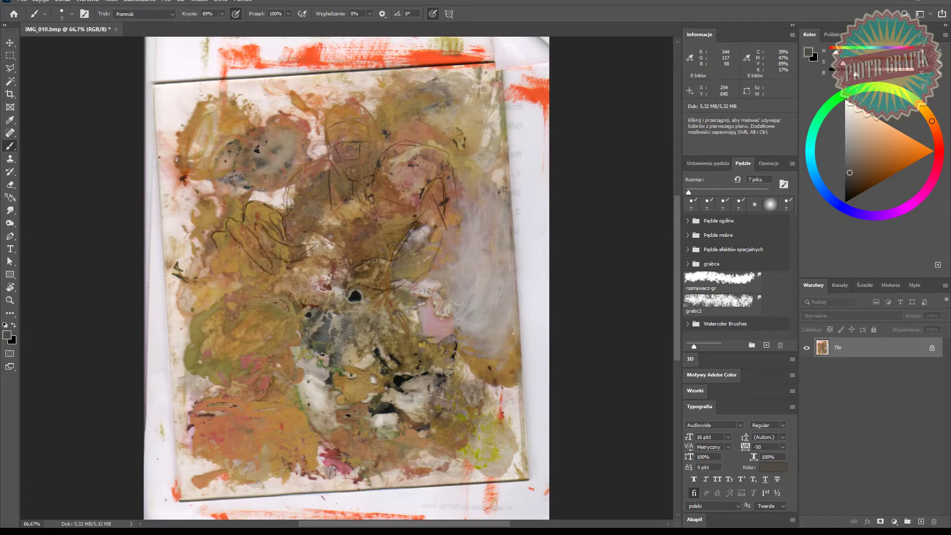
mouse_move(217, 250)
mouse_down()
mouse_move(248, 278)
mouse_move(228, 255)
mouse_up()
mouse_move(277, 233)
mouse_down()
mouse_move(271, 227)
mouse_move(268, 246)
mouse_move(295, 246)
mouse_up()
drag(273, 259, 287, 261)
Step: Darken the shoulder contour above the outstretched hand and add curved bands across the opposite shoulder and upper arm
mouse_move(316, 157)
mouse_down()
mouse_move(288, 179)
mouse_move(290, 213)
mouse_up()
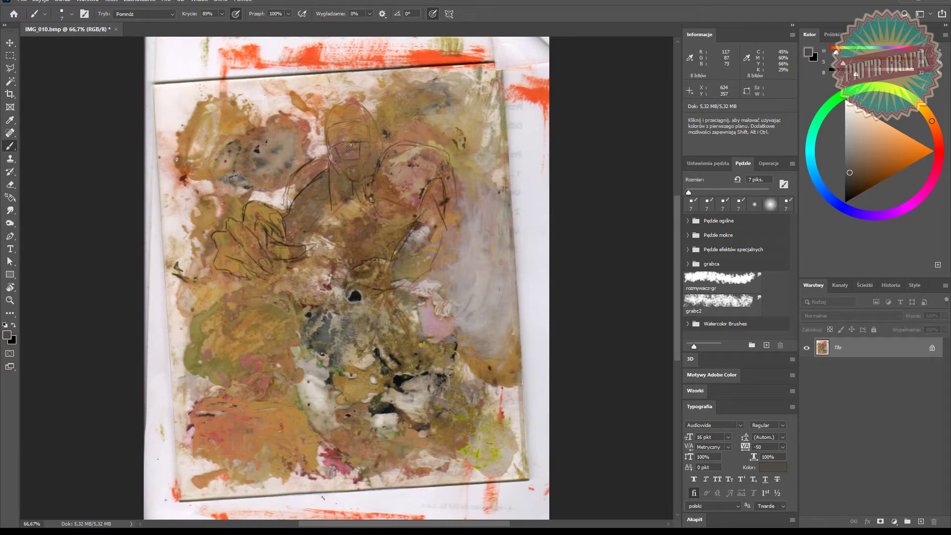
drag(390, 156, 425, 150)
mouse_move(383, 165)
mouse_down()
mouse_move(424, 173)
mouse_move(420, 186)
mouse_up()
drag(377, 184, 410, 193)
drag(373, 186, 393, 195)
mouse_move(442, 179)
mouse_down()
mouse_move(429, 207)
mouse_move(446, 229)
mouse_up()
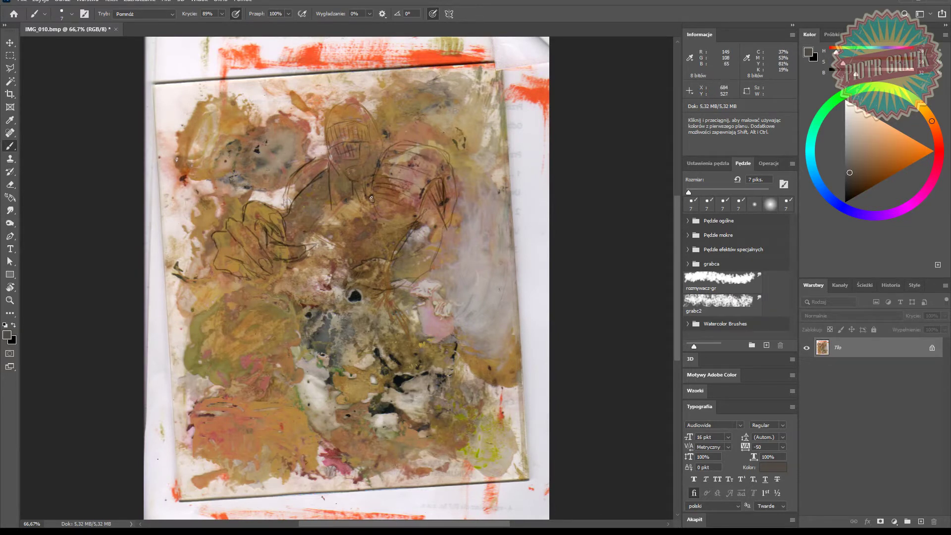
Step: Draw the centre lines down the chest, strokes below the waist, the hand's lower edge, and the helmet's brow line
drag(363, 195, 362, 250)
drag(354, 198, 356, 262)
drag(397, 295, 390, 329)
drag(275, 276, 248, 284)
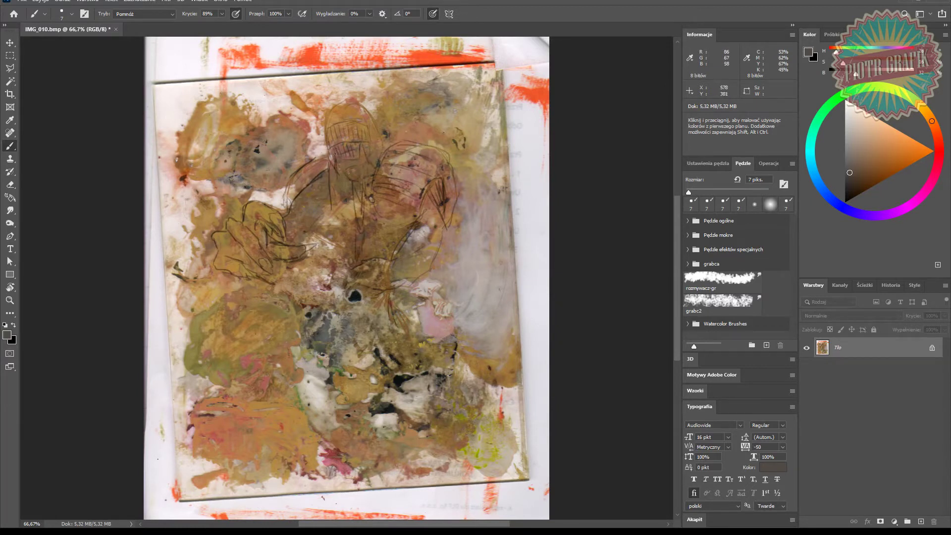
drag(347, 126, 358, 123)
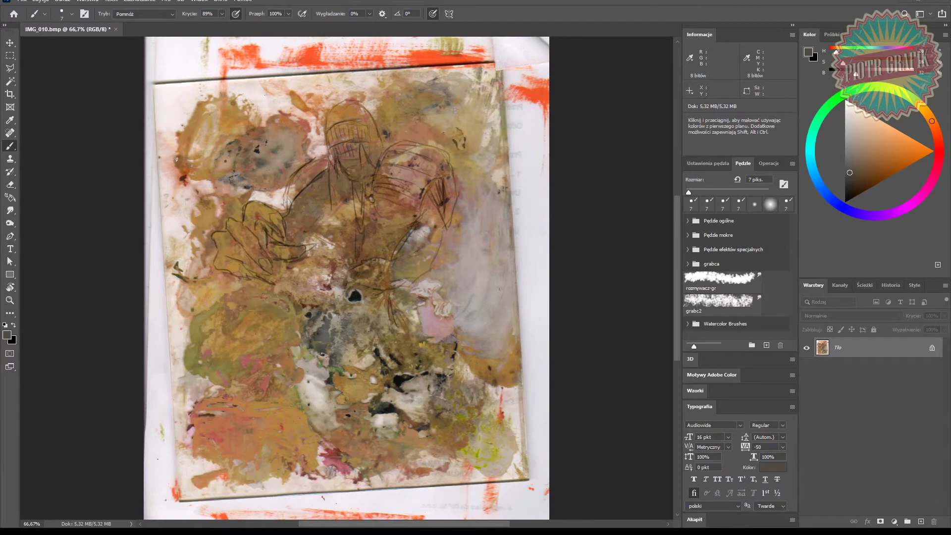
Step: Zoom in to 100% and hatch dark shading on the bent forearm and around the waist
key(Left)
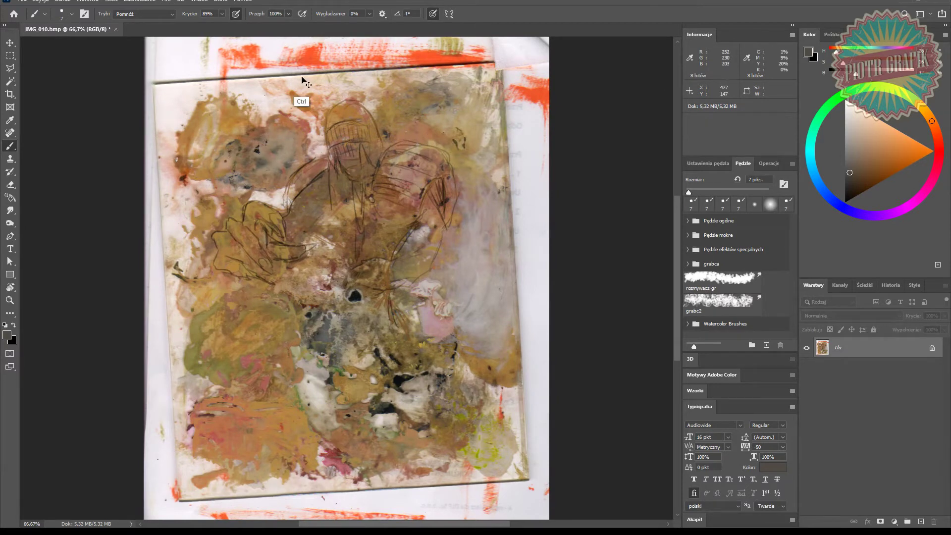
key(ctrl+plus)
key(ctrl+plus)
key(ctrl+minus)
mouse_move(397, 219)
mouse_down()
mouse_move(383, 265)
mouse_move(432, 271)
mouse_move(396, 334)
mouse_move(361, 346)
mouse_up()
drag(355, 307, 331, 325)
mouse_move(373, 296)
mouse_down()
mouse_move(349, 299)
mouse_move(327, 336)
mouse_up()
drag(346, 335, 328, 347)
mouse_move(370, 341)
mouse_down()
mouse_move(394, 333)
mouse_move(476, 248)
mouse_move(461, 196)
mouse_move(469, 251)
mouse_move(386, 294)
mouse_up()
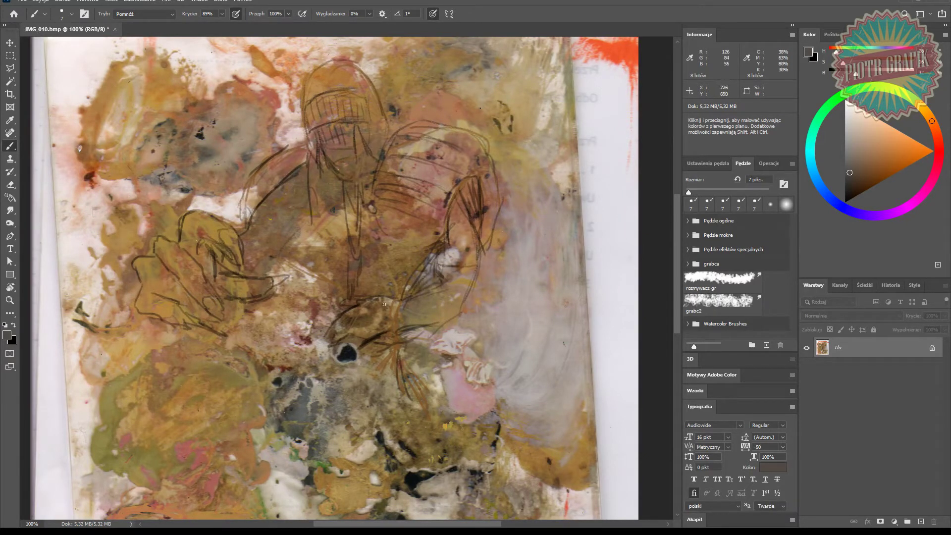
Step: Add sketch lines to the shoulder and sleeve of the outstretched arm and darken the helmet's visor
mouse_move(283, 151)
mouse_down()
mouse_move(302, 187)
mouse_move(279, 217)
mouse_up()
mouse_move(283, 184)
mouse_down()
mouse_move(259, 230)
mouse_move(272, 196)
mouse_move(255, 172)
mouse_move(310, 150)
mouse_move(316, 183)
mouse_move(313, 132)
mouse_move(341, 150)
mouse_move(370, 145)
mouse_move(336, 171)
mouse_up()
mouse_move(360, 95)
mouse_down()
mouse_move(323, 100)
mouse_move(358, 94)
mouse_move(356, 105)
mouse_move(312, 110)
mouse_move(342, 131)
mouse_move(354, 121)
mouse_move(319, 127)
mouse_move(349, 121)
mouse_move(338, 131)
mouse_move(352, 150)
mouse_move(334, 138)
mouse_move(350, 131)
mouse_move(339, 159)
mouse_move(307, 155)
mouse_move(308, 120)
mouse_up()
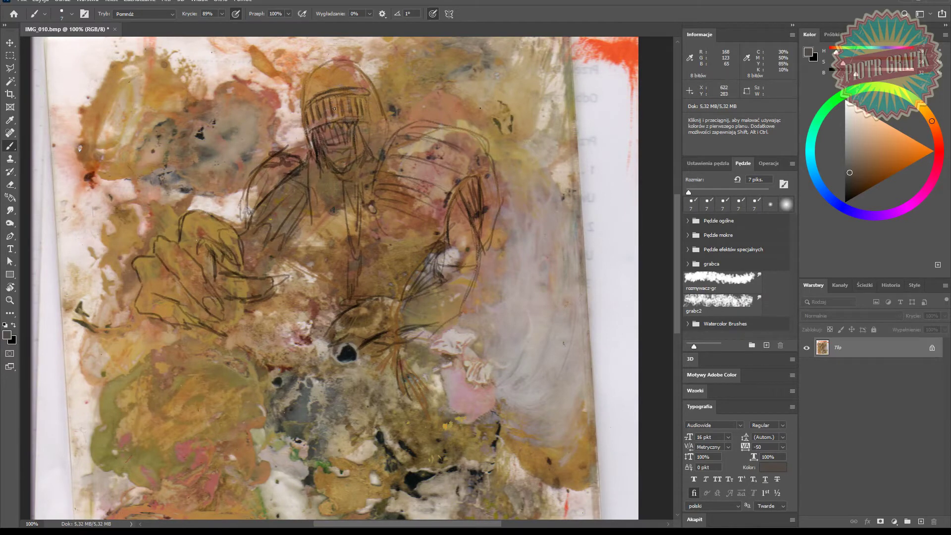
Step: Reinforce the contours of the outstretched hand, its sleeve, and the adjoining edge of the helmet
drag(165, 292, 203, 205)
mouse_move(193, 170)
mouse_down()
mouse_move(204, 184)
mouse_move(258, 143)
mouse_move(280, 177)
mouse_move(262, 153)
mouse_move(270, 141)
mouse_move(265, 151)
mouse_up()
mouse_move(255, 193)
mouse_down()
mouse_move(286, 205)
mouse_move(249, 199)
mouse_up()
mouse_move(189, 231)
mouse_down()
mouse_move(248, 259)
mouse_move(268, 242)
mouse_up()
drag(305, 184, 318, 173)
drag(284, 135, 278, 147)
drag(310, 182, 339, 136)
Step: Darken the helmet's outer edge, the rib-like shoulder bands, and the upper-arm folds of the bent arm
drag(399, 47, 403, 150)
mouse_move(422, 115)
mouse_down()
mouse_move(427, 166)
mouse_move(456, 141)
mouse_move(518, 154)
mouse_up()
drag(437, 154, 518, 188)
mouse_move(414, 173)
mouse_down()
mouse_move(501, 204)
mouse_move(489, 187)
mouse_move(415, 202)
mouse_move(486, 221)
mouse_up()
mouse_move(424, 191)
mouse_down()
mouse_move(486, 207)
mouse_move(473, 220)
mouse_up()
mouse_move(520, 180)
mouse_down()
mouse_move(491, 218)
mouse_move(488, 238)
mouse_up()
mouse_move(516, 179)
mouse_down()
mouse_move(522, 244)
mouse_move(526, 235)
mouse_up()
drag(524, 175, 533, 198)
drag(535, 181, 530, 163)
drag(534, 182, 541, 194)
drag(454, 147, 487, 157)
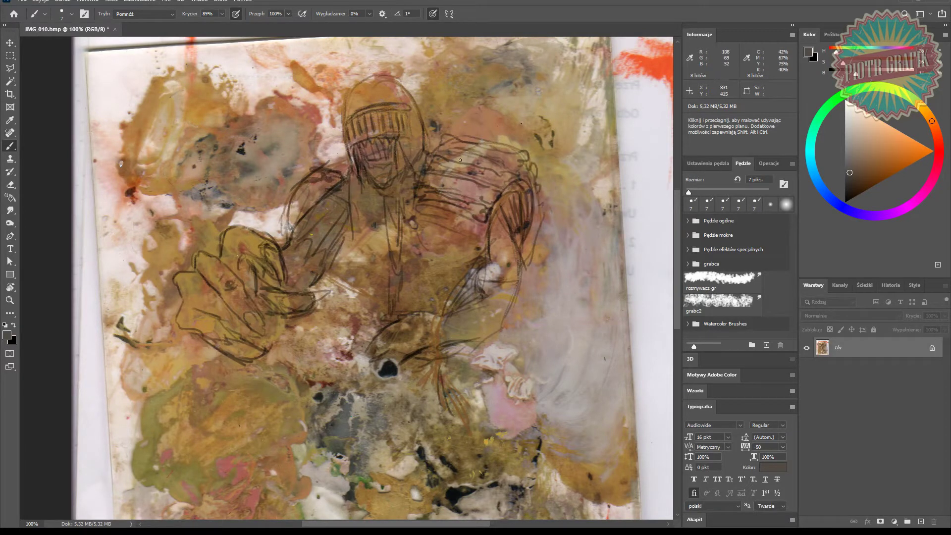
Step: Set the brush mode to Zwykły (Normal) and paint highlights on the shoulders and helmet with colours sampled from the painting
alt+click(314, 226)
click(141, 14)
click(133, 29)
click(133, 14)
click(133, 22)
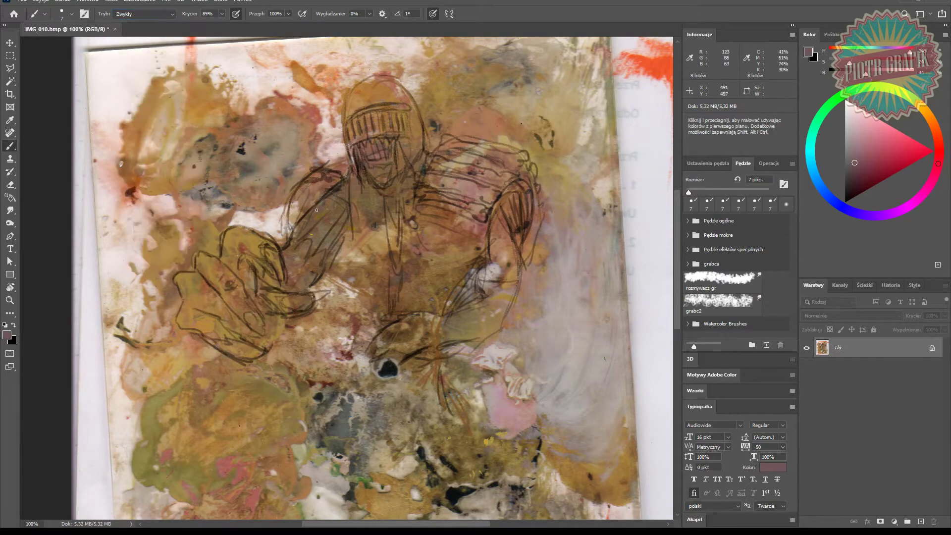
alt+click(310, 199)
drag(327, 165, 321, 159)
alt+click(298, 146)
drag(383, 83, 393, 80)
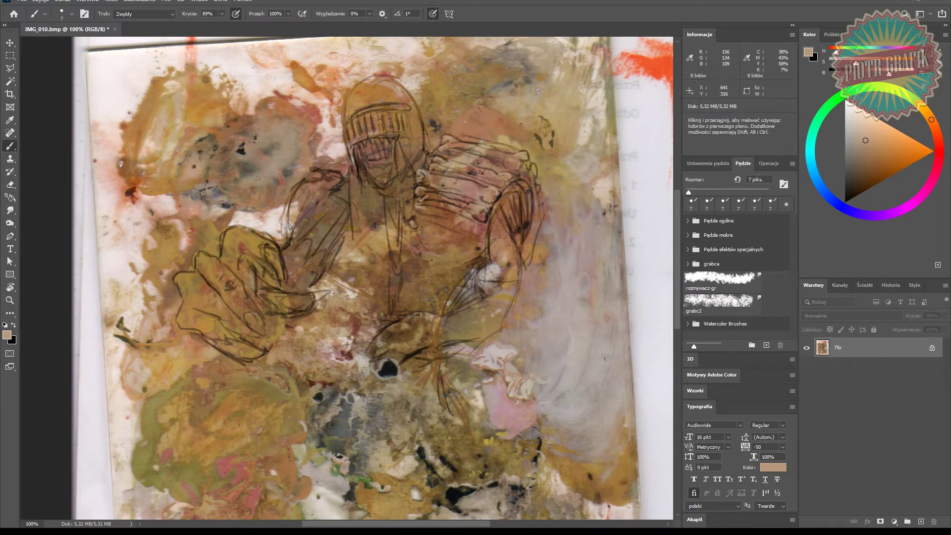
Step: Enlarge the whole painting by increasing its image size
key(ctrl+plus)
drag(393, 212, 376, 393)
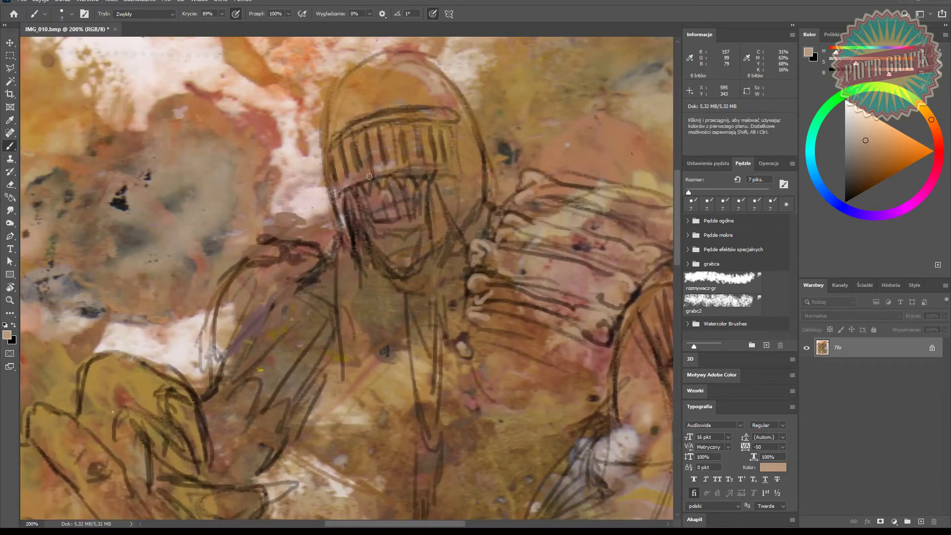
key(ctrl+alt+i)
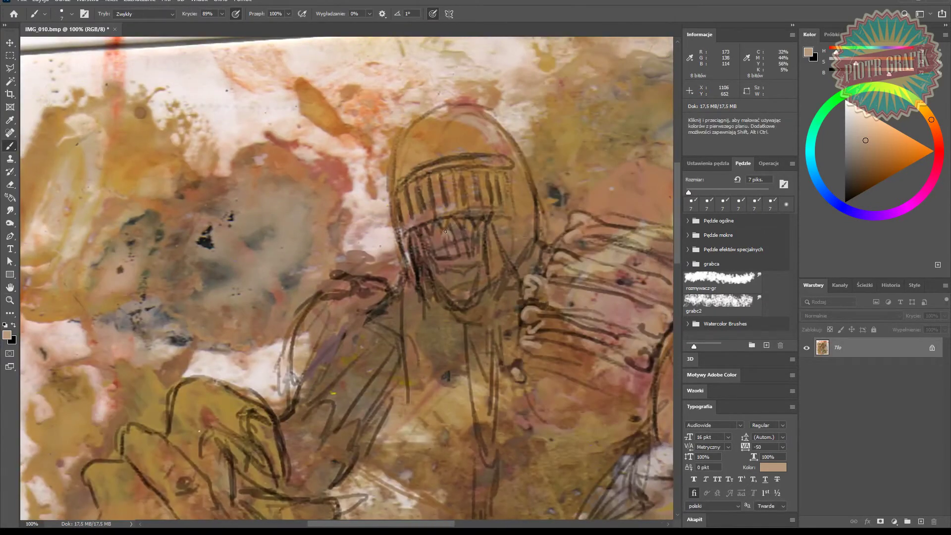
Step: Paint light beige strokes on the teeth, the visor bars, and the crown of the helmet
mouse_move(454, 245)
mouse_down()
mouse_move(452, 255)
mouse_move(461, 254)
mouse_up()
mouse_move(467, 241)
mouse_down()
mouse_move(468, 252)
mouse_move(470, 235)
mouse_up()
drag(439, 232, 436, 255)
mouse_move(420, 184)
mouse_down()
mouse_move(427, 213)
mouse_move(436, 208)
mouse_up()
mouse_move(443, 177)
mouse_down()
mouse_move(447, 205)
mouse_move(457, 197)
mouse_up()
drag(464, 105, 489, 119)
drag(452, 115, 466, 113)
mouse_move(411, 130)
mouse_down()
mouse_move(430, 114)
mouse_move(431, 131)
mouse_up()
Step: Sample a pale cream colour and brighten the upper and lower teeth
alt+click(428, 131)
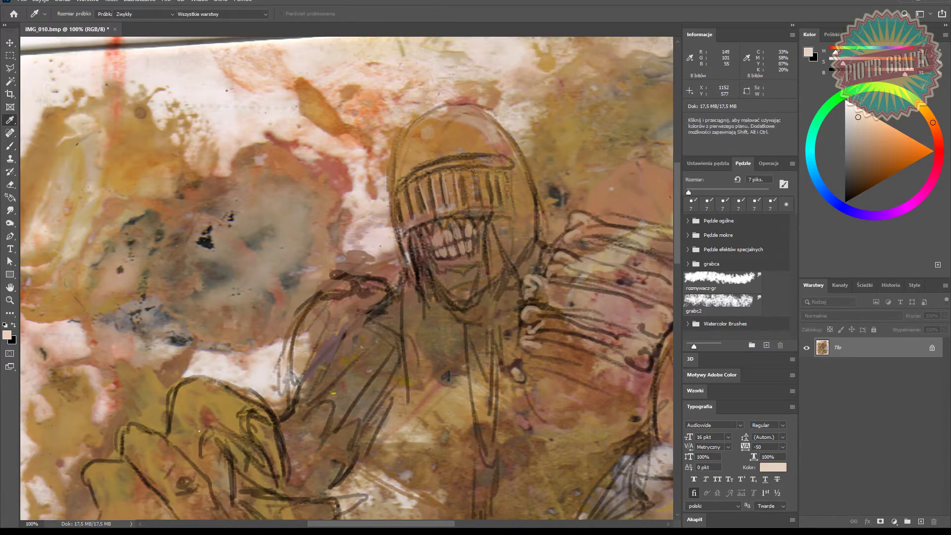
drag(446, 231, 447, 240)
drag(454, 226, 454, 239)
mouse_move(459, 258)
mouse_down()
mouse_move(458, 246)
mouse_move(438, 243)
mouse_move(443, 250)
mouse_up()
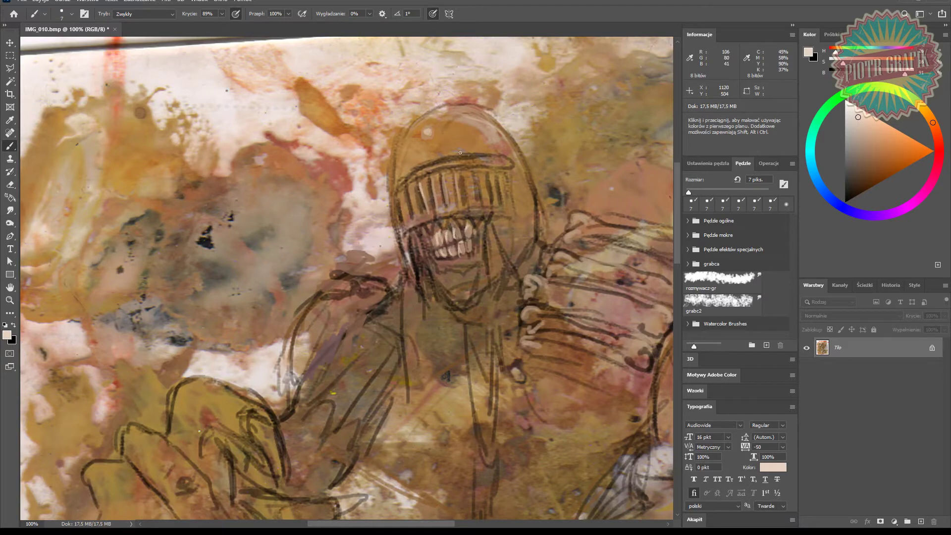
Step: Paint highlights on the visor's rim and vertical bars and on the helmet dome with colours sampled from the painting
click(406, 176)
alt+click(536, 193)
mouse_move(434, 160)
mouse_down()
mouse_move(398, 175)
mouse_move(388, 186)
mouse_move(394, 201)
mouse_move(513, 169)
mouse_move(494, 157)
mouse_up()
drag(467, 218, 430, 233)
alt+click(445, 233)
mouse_move(409, 190)
mouse_down()
mouse_move(414, 219)
mouse_move(405, 220)
mouse_move(434, 208)
mouse_up()
mouse_move(445, 175)
mouse_down()
mouse_move(445, 197)
mouse_move(459, 197)
mouse_up()
mouse_move(469, 173)
mouse_down()
mouse_move(470, 204)
mouse_move(482, 201)
mouse_up()
drag(493, 173, 494, 201)
drag(501, 177, 500, 197)
mouse_move(473, 115)
mouse_down()
mouse_move(505, 150)
mouse_move(507, 130)
mouse_up()
Step: Sample a reddish brown from the painting and paint the cheek straps on both sides of the jaw
alt+click(524, 155)
alt+click(541, 256)
drag(494, 224, 511, 268)
mouse_move(415, 279)
mouse_down()
mouse_move(406, 243)
mouse_move(430, 291)
mouse_up()
Step: Sample a near-black colour and shade around the mouth, chin, and inner edges of the cheek straps
alt+click(419, 272)
alt+click(423, 283)
drag(480, 265, 441, 276)
drag(487, 246, 485, 265)
mouse_move(493, 226)
mouse_down()
mouse_move(487, 272)
mouse_move(494, 233)
mouse_move(502, 275)
mouse_up()
mouse_move(499, 278)
mouse_down()
mouse_move(478, 311)
mouse_move(446, 282)
mouse_up()
drag(458, 275, 434, 282)
drag(429, 224, 420, 231)
drag(422, 230, 427, 234)
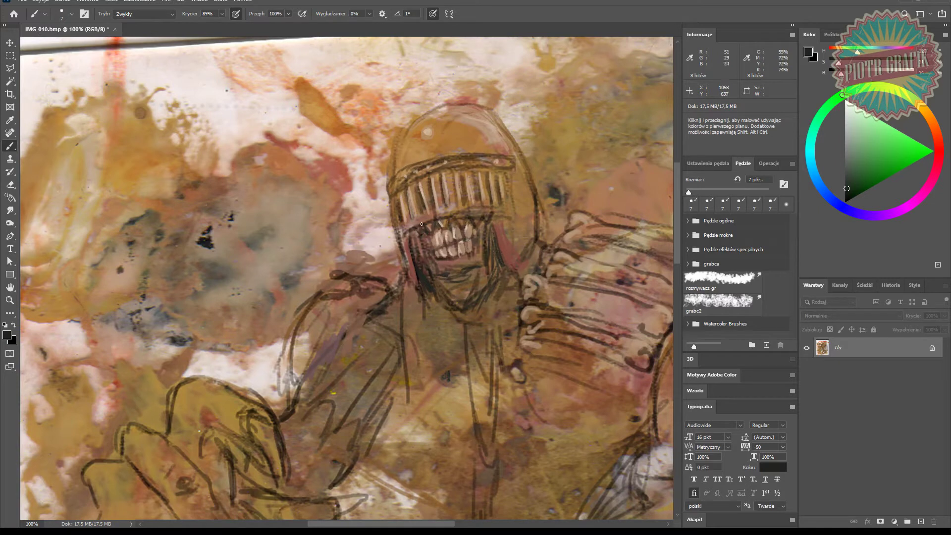
Step: Darken the gaps between the visor's vertical bars with near-black strokes
drag(422, 185, 420, 211)
mouse_move(431, 178)
mouse_down()
mouse_move(431, 205)
mouse_move(452, 204)
mouse_up()
mouse_move(463, 173)
mouse_down()
mouse_move(462, 201)
mouse_move(470, 200)
mouse_up()
drag(475, 171, 475, 203)
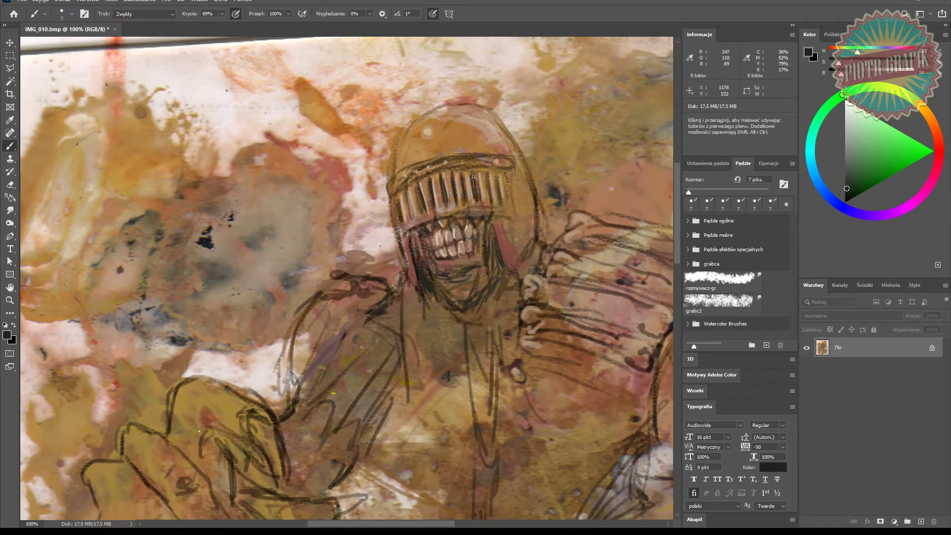
drag(412, 191, 414, 213)
Step: Sample light pinkish tones and highlight the visor's edges and the helmet dome's contour
alt+click(441, 227)
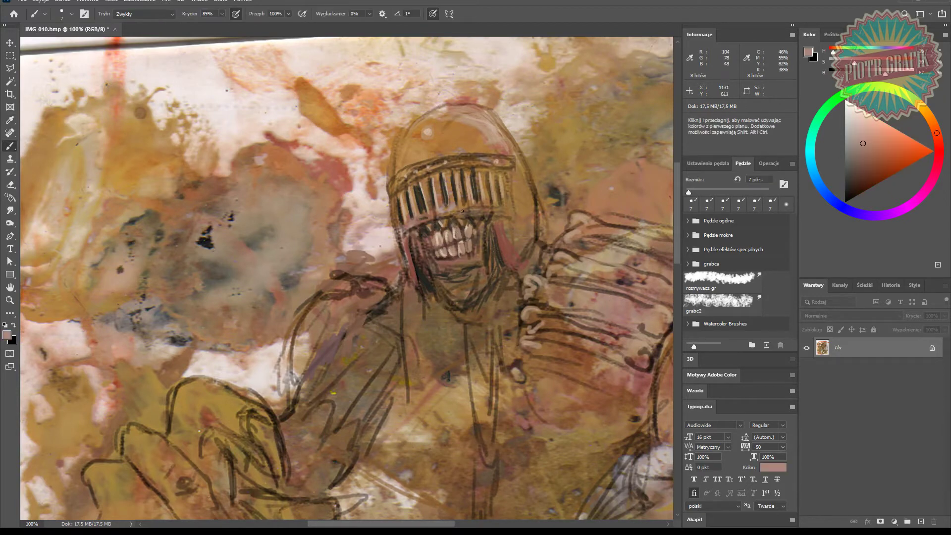
drag(423, 220, 429, 217)
mouse_move(393, 188)
mouse_down()
mouse_move(430, 167)
mouse_move(434, 213)
mouse_up()
mouse_move(401, 171)
mouse_down()
mouse_move(430, 164)
mouse_move(402, 171)
mouse_up()
alt+click(377, 169)
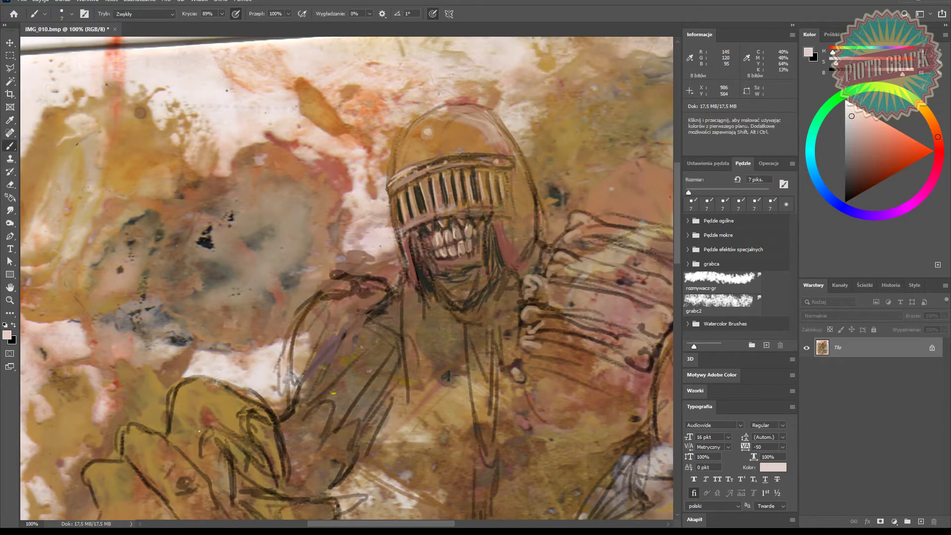
drag(412, 117, 435, 105)
drag(398, 137, 461, 101)
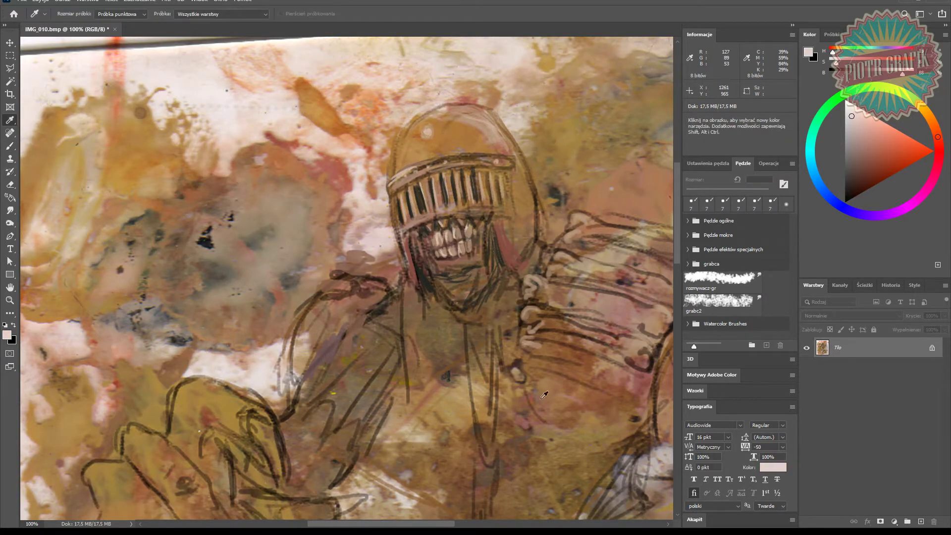
Step: Sample a grey-brown, enlarge the brush to 30 px, and shade the helmet's side and dome
alt+click(204, 278)
key(bracketright)
key(bracketright)
key(bracketright)
key(bracketright)
key(bracketright)
key(bracketright)
key(bracketright)
drag(520, 177, 526, 225)
drag(422, 120, 402, 168)
mouse_move(409, 154)
mouse_down()
mouse_move(483, 145)
mouse_move(414, 164)
mouse_up()
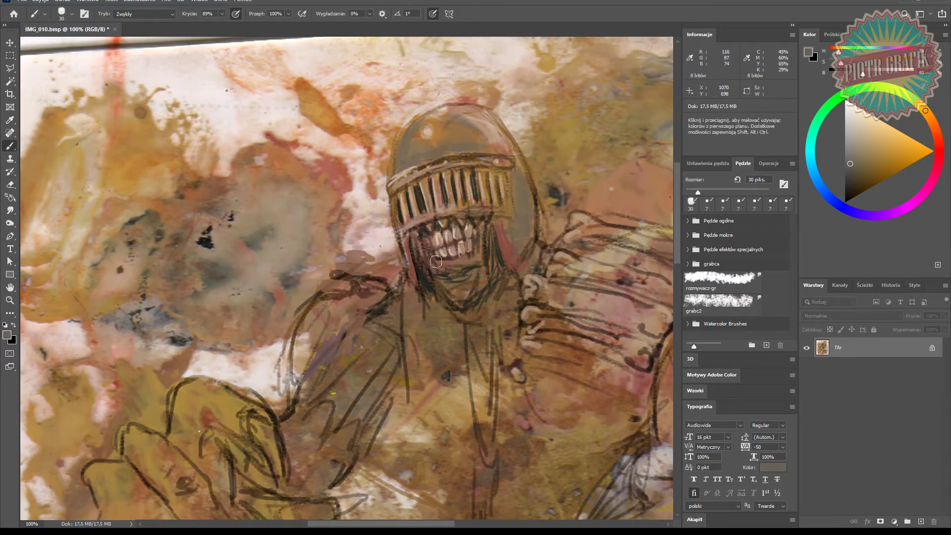
Step: Sample a near-black colour and shade the chin, jaw sides, and neck
alt+click(485, 277)
drag(486, 281, 481, 315)
key(space)
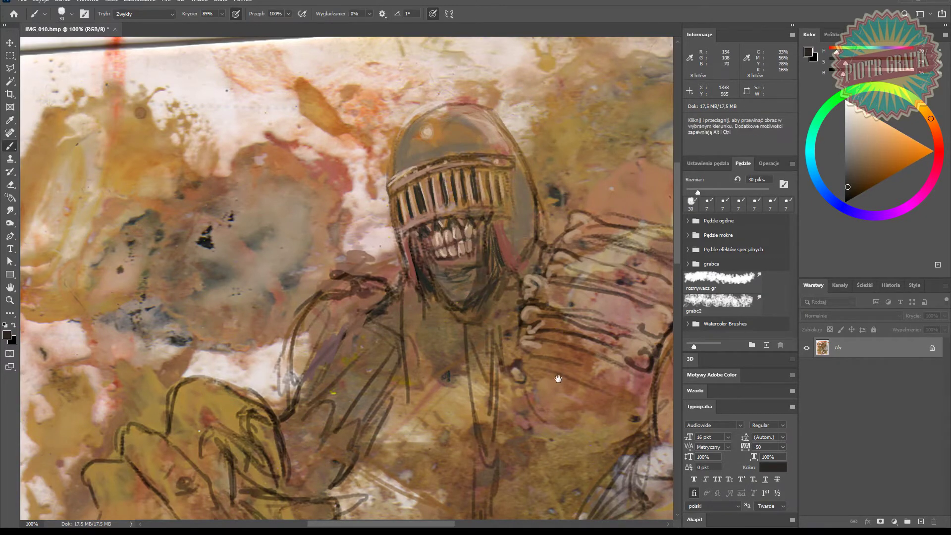
drag(556, 378, 472, 246)
drag(429, 152, 424, 210)
drag(416, 172, 408, 213)
drag(421, 241, 413, 334)
Step: Paint dark shading on the bent forearm and the waist below the torso
drag(559, 294, 495, 389)
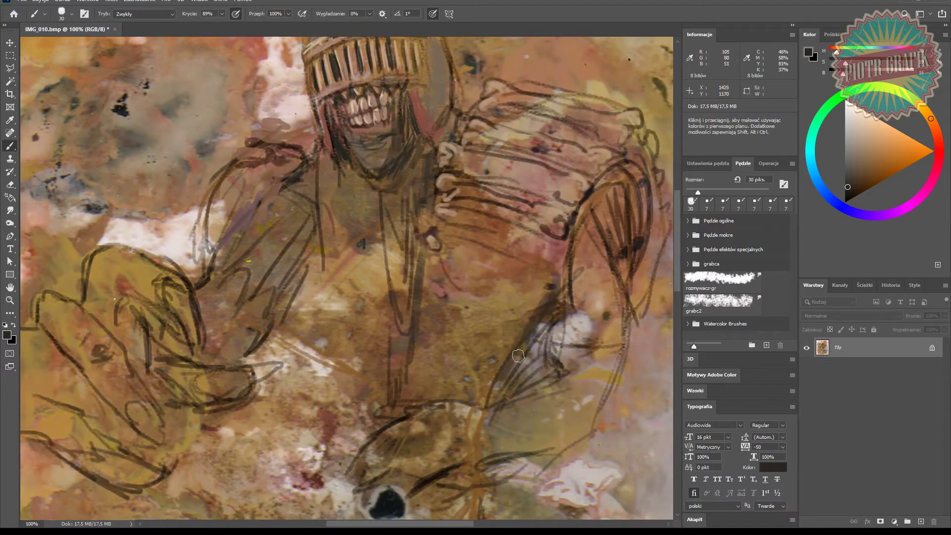
drag(522, 329, 468, 404)
drag(562, 295, 552, 371)
drag(502, 404, 545, 371)
drag(539, 345, 499, 395)
key(space)
mouse_move(437, 452)
mouse_down()
mouse_move(423, 343)
mouse_move(547, 334)
mouse_up()
drag(441, 350, 394, 367)
Step: Shade the finger gaps and palm folds of the outstretched hand with broad dark strokes
key(space)
drag(365, 333, 407, 338)
mouse_move(319, 305)
mouse_down()
mouse_move(279, 292)
mouse_move(256, 214)
mouse_up()
mouse_move(199, 210)
mouse_down()
mouse_move(232, 241)
mouse_move(148, 243)
mouse_move(258, 364)
mouse_move(274, 315)
mouse_move(297, 364)
mouse_up()
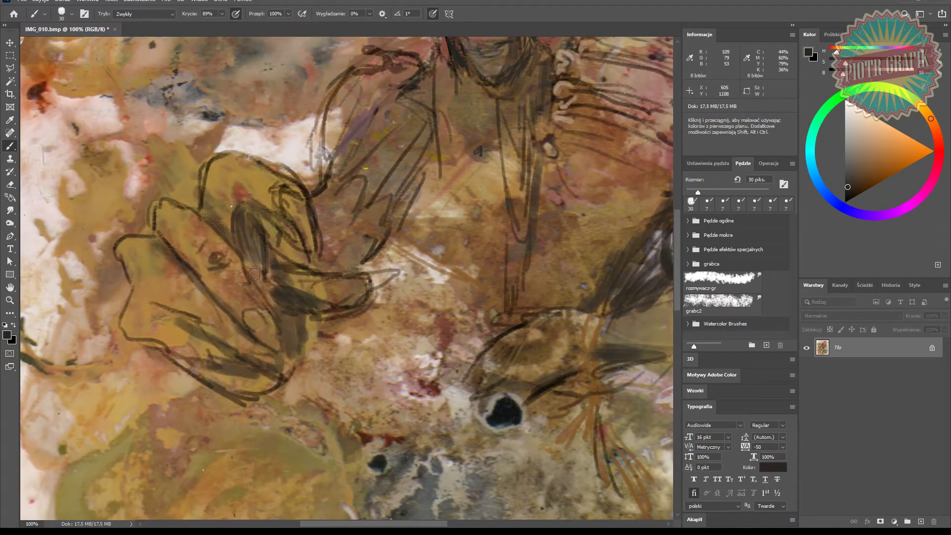
mouse_move(268, 317)
mouse_down()
mouse_move(234, 342)
mouse_move(245, 386)
mouse_up()
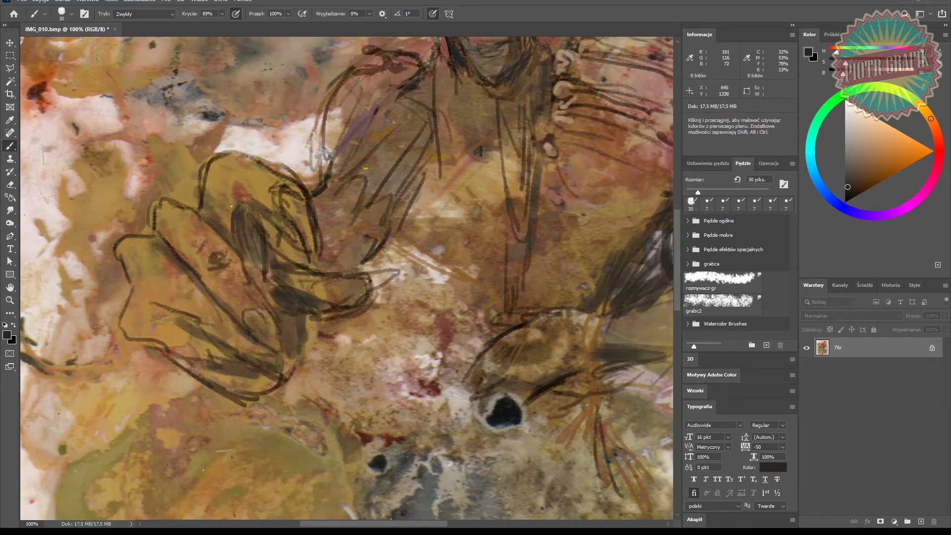
Step: Sample a colour from the grey paint patch below the figure and brush it over the outstretched hand's fingers and thumb
key(i)
click(452, 485)
drag(260, 321, 269, 329)
mouse_move(189, 214)
mouse_down()
mouse_move(238, 256)
mouse_move(270, 312)
mouse_up()
drag(279, 177, 242, 162)
drag(295, 200, 311, 243)
mouse_move(392, 274)
mouse_down()
mouse_move(375, 289)
mouse_move(314, 282)
mouse_up()
Step: Sample a pale colour near the thumb tip, reduce the brush to 10 px, and highlight the upper fingers of the outstretched hand
alt+click(353, 283)
alt+click(605, 162)
alt+click(399, 280)
key(bracketleft)
key(bracketleft)
key(bracketleft)
key(bracketleft)
drag(292, 196, 308, 216)
drag(268, 331, 245, 312)
drag(185, 208, 237, 254)
drag(202, 224, 242, 265)
mouse_move(226, 153)
mouse_down()
mouse_move(207, 173)
mouse_move(207, 209)
mouse_up()
Step: Add thin pale highlights along the lower fingers, palm folds, and thumb of the outstretched hand
mouse_move(170, 200)
mouse_down()
mouse_move(120, 259)
mouse_move(133, 296)
mouse_move(203, 328)
mouse_up()
drag(169, 268, 250, 338)
drag(258, 360, 308, 382)
drag(271, 326, 281, 347)
mouse_move(315, 281)
mouse_down()
mouse_move(302, 298)
mouse_move(274, 274)
mouse_up()
drag(267, 217, 268, 255)
mouse_move(361, 304)
mouse_down()
mouse_move(349, 277)
mouse_move(334, 294)
mouse_up()
drag(258, 318, 296, 356)
drag(251, 272, 286, 328)
drag(153, 240, 169, 253)
Step: Pick a saturated orange based on a sampled brown and accent the finger contours, palm, and thumb with it
key(i)
click(492, 221)
key(b)
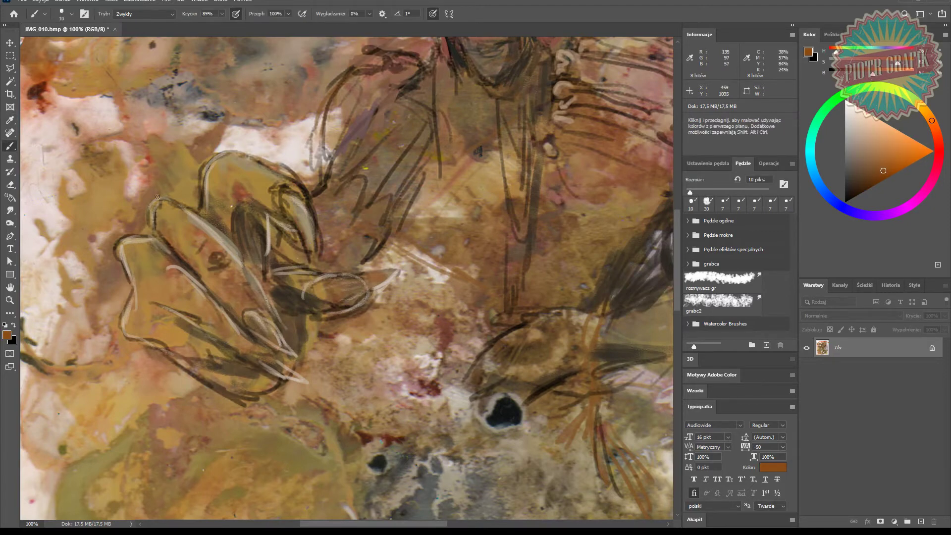
click(913, 160)
drag(142, 246, 136, 318)
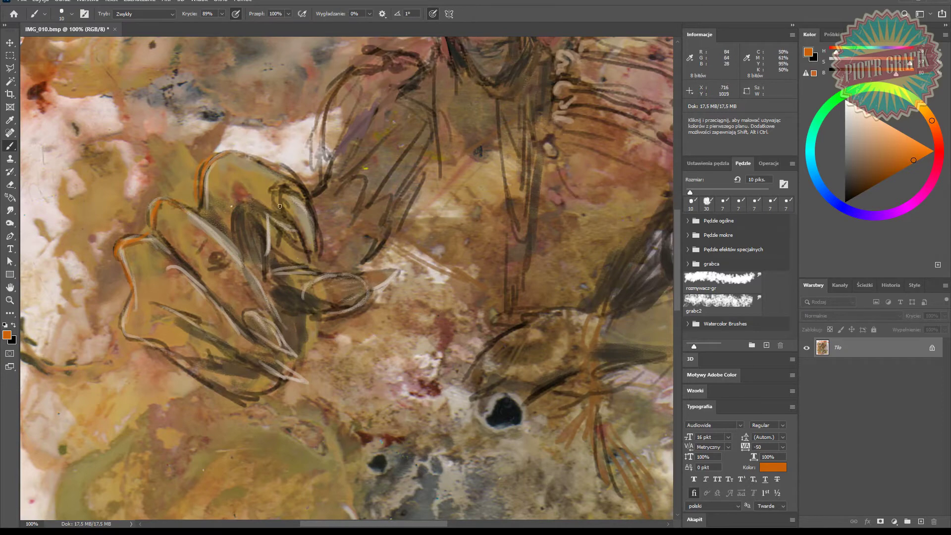
drag(154, 229, 179, 256)
drag(245, 313, 250, 325)
mouse_move(307, 292)
mouse_down()
mouse_move(355, 301)
mouse_move(317, 310)
mouse_up()
Step: Sample the reddish tone beside the jaw, shift it to a deep red, and paint both cheek guards of the helmet
drag(376, 188, 333, 342)
drag(456, 60, 474, 130)
alt+click(508, 228)
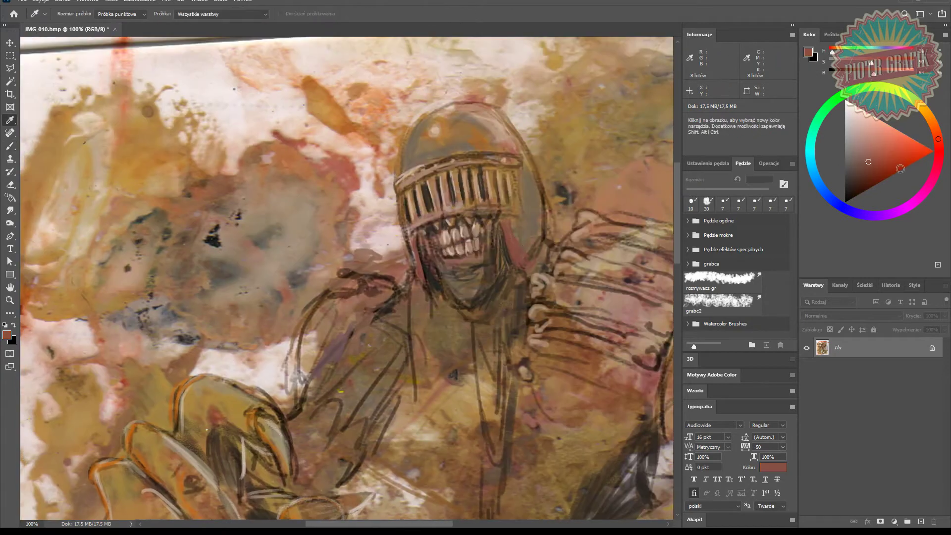
click(887, 174)
click(938, 148)
click(881, 178)
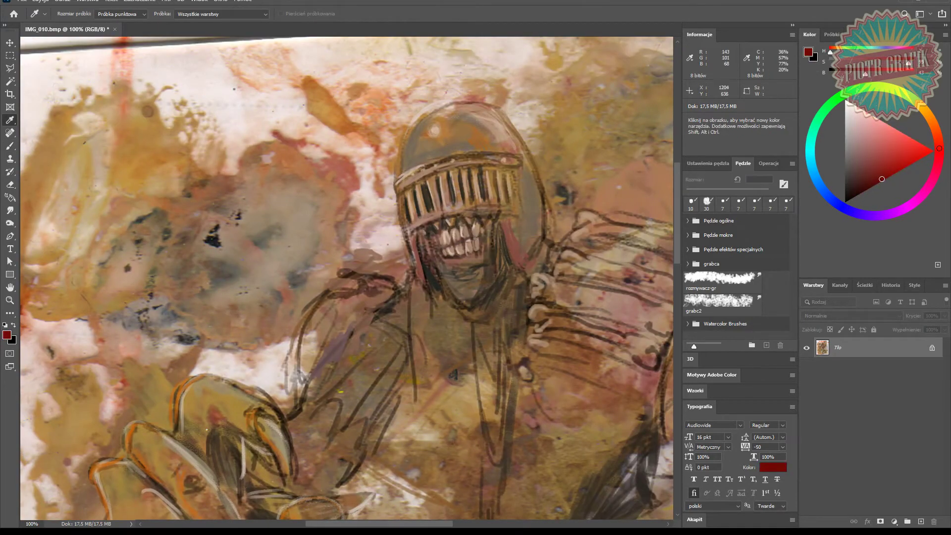
drag(512, 220, 521, 263)
mouse_move(503, 223)
mouse_down()
mouse_move(510, 248)
mouse_move(513, 236)
mouse_move(526, 260)
mouse_up()
drag(413, 236, 422, 278)
Step: Choose a dark teal, switch to the 30 px brush, and paint the helmet's side and dome
alt+click(418, 161)
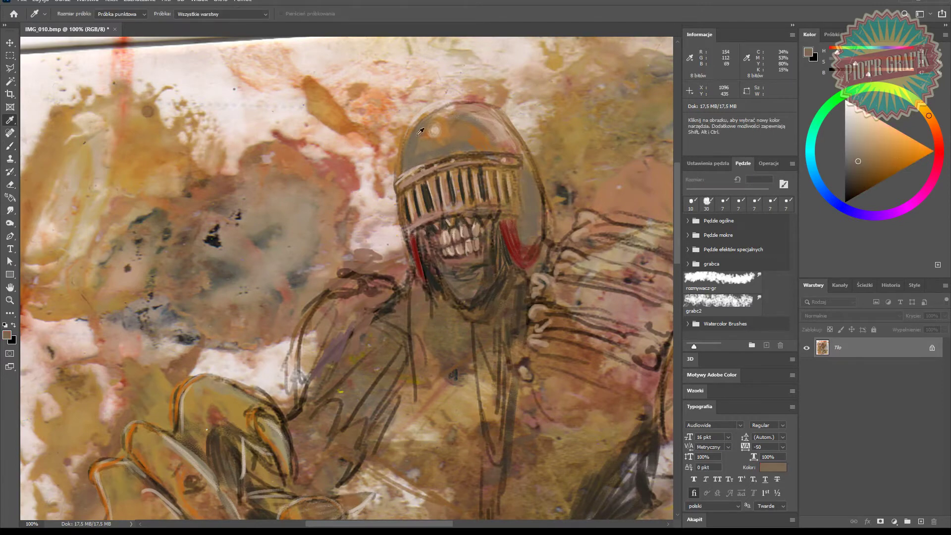
alt+click(138, 220)
click(863, 188)
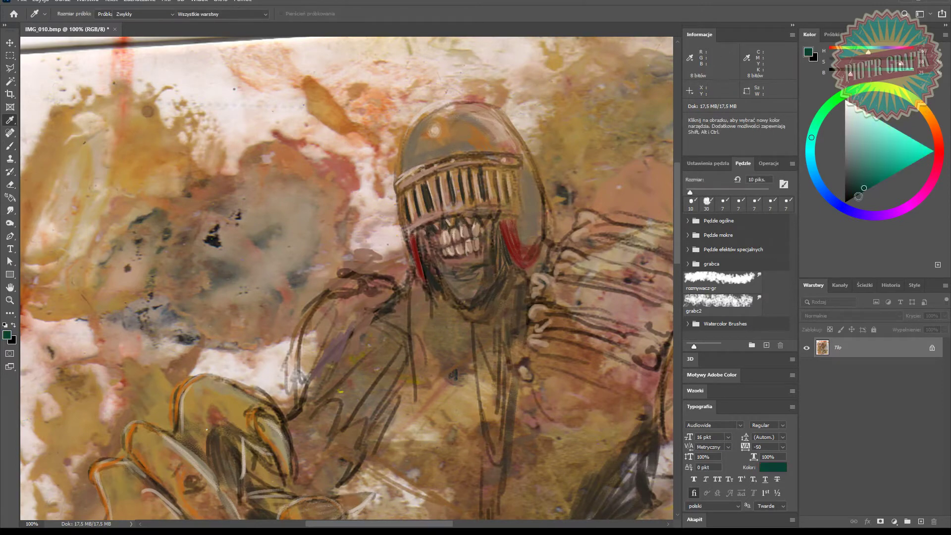
click(706, 202)
mouse_move(528, 162)
mouse_down()
mouse_move(536, 218)
mouse_move(529, 232)
mouse_up()
mouse_move(467, 115)
mouse_down()
mouse_move(493, 147)
mouse_move(482, 119)
mouse_move(500, 117)
mouse_move(444, 114)
mouse_move(411, 144)
mouse_move(429, 121)
mouse_move(416, 174)
mouse_up()
Step: Enlarge the brush to 40 px and paint the bent arm's sleeve dark teal
key(ctrl+minus)
key(ctrl+minus)
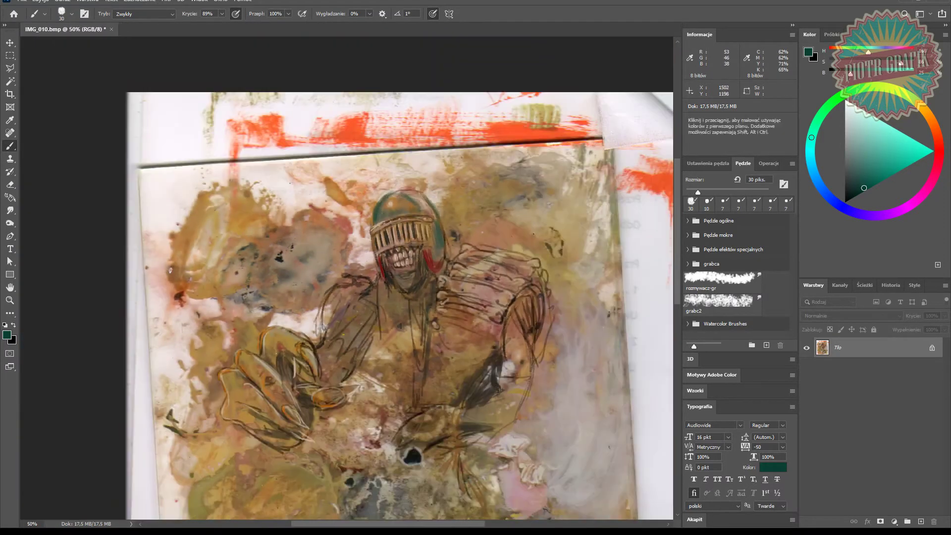
mouse_move(504, 188)
mouse_down()
mouse_move(513, 280)
mouse_move(458, 286)
mouse_up()
key(bracketright)
key(bracketright)
mouse_move(520, 242)
mouse_down()
mouse_move(503, 180)
mouse_move(506, 213)
mouse_up()
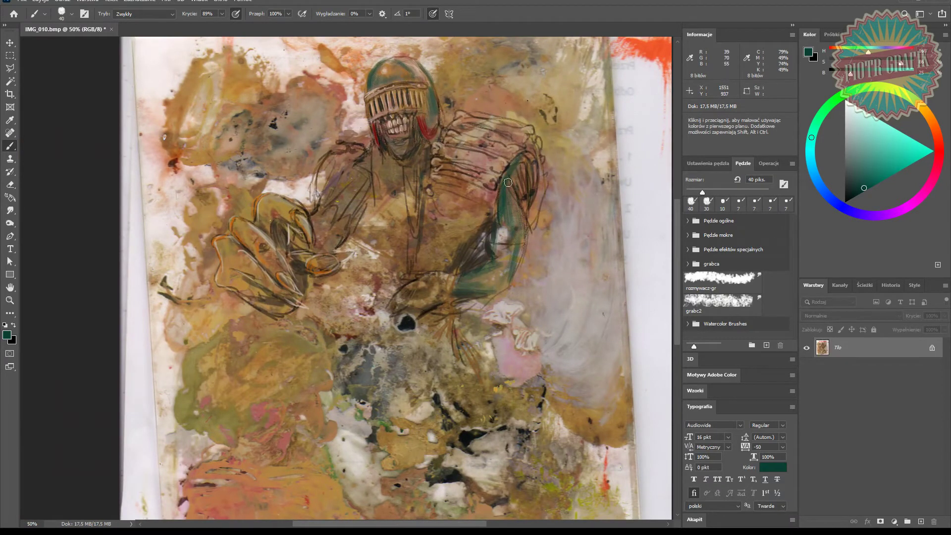
Step: Sample a reddish brown, reduce the brush to 15 px, set its mode to Multiply, and start darkening the opening under the shoulder pad
alt+click(481, 202)
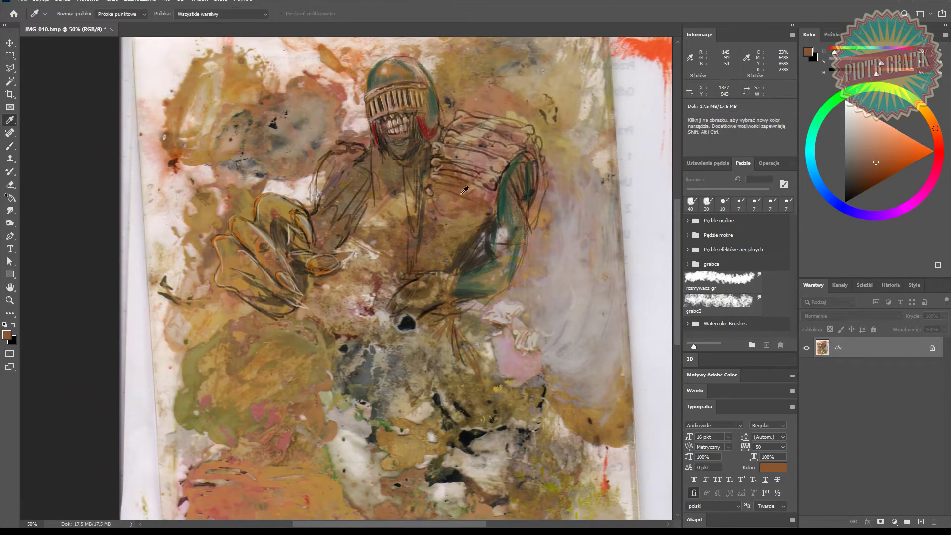
key(bracketleft)
key(bracketleft)
key(bracketleft)
key(bracketleft)
key(bracketleft)
alt+click(495, 193)
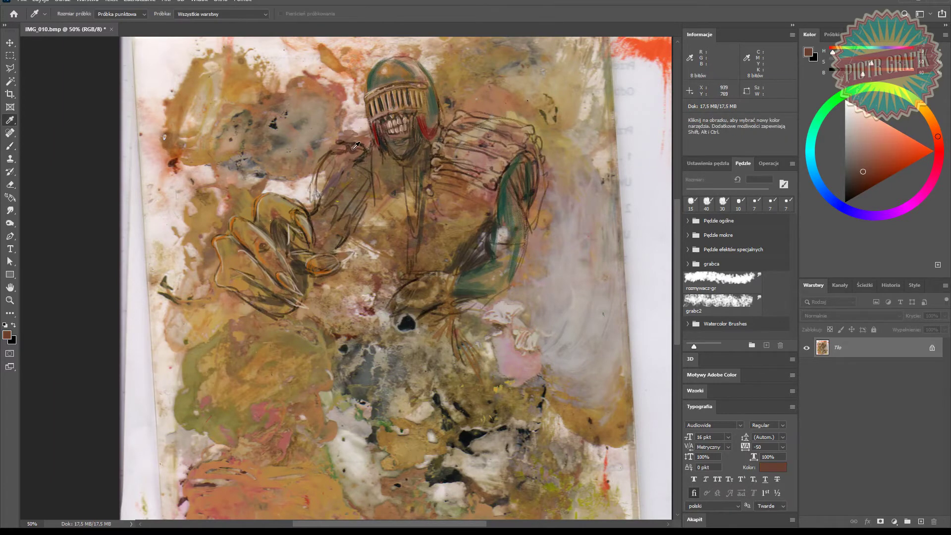
key(shift+alt+m)
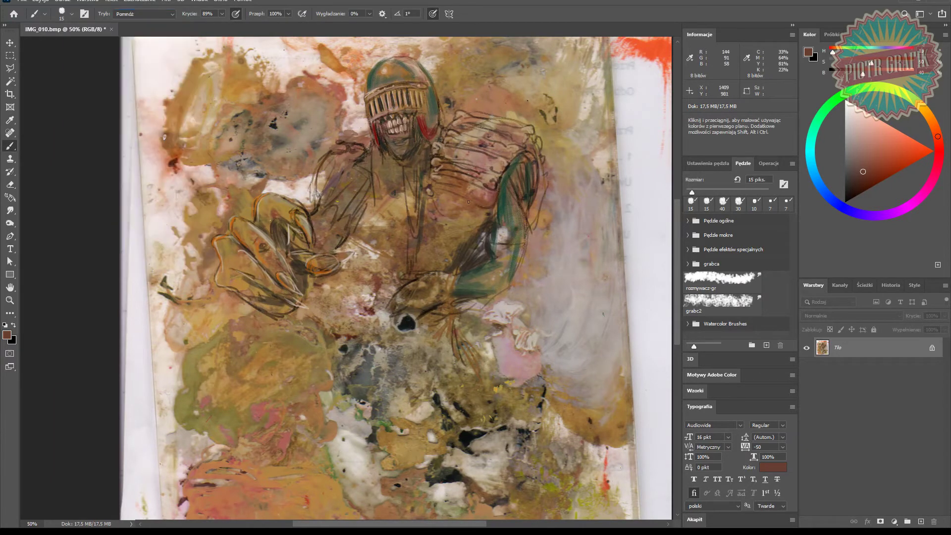
mouse_move(517, 167)
mouse_down()
mouse_move(519, 201)
mouse_move(530, 214)
mouse_move(518, 166)
mouse_move(514, 193)
mouse_move(520, 166)
mouse_up()
Step: Enlarge the brush to 40 px and darken the vertical chest strip and the palm of the outstretched hand
key(bracketright)
key(bracketright)
key(bracketright)
key(bracketright)
key(bracketright)
mouse_move(425, 165)
mouse_down()
mouse_move(414, 229)
mouse_move(445, 200)
mouse_move(416, 233)
mouse_up()
mouse_move(275, 232)
mouse_down()
mouse_move(291, 253)
mouse_move(333, 269)
mouse_move(312, 255)
mouse_up()
Step: Return the brush mode to Normal, sample an ochre from the chest, and paint lighter strokes on the outstretched arm's shoulder
alt+click(340, 171)
click(144, 14)
click(137, 23)
alt+click(397, 206)
key(b)
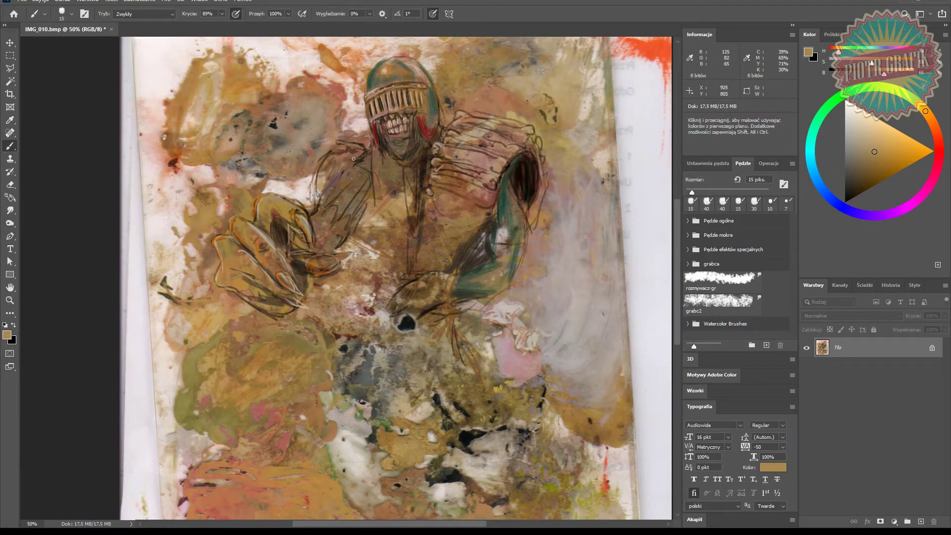
mouse_move(349, 153)
mouse_down()
mouse_move(320, 183)
mouse_move(345, 187)
mouse_move(367, 173)
mouse_move(351, 221)
mouse_up()
mouse_move(357, 174)
mouse_down()
mouse_move(362, 201)
mouse_move(339, 221)
mouse_move(336, 183)
mouse_move(344, 216)
mouse_move(345, 144)
mouse_up()
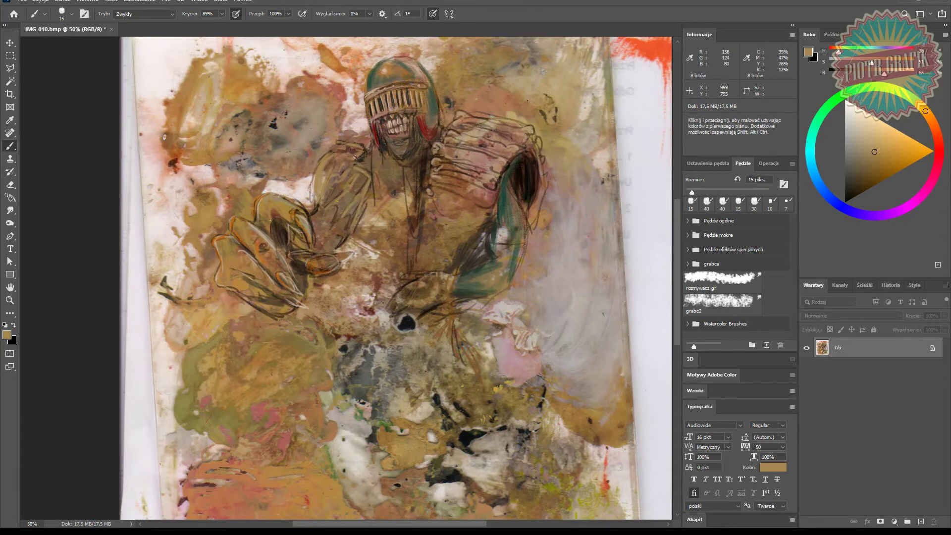
Step: Shade the folds and edges of the outstretched arm with a sampled reddish brown and a near-black
alt+click(362, 195)
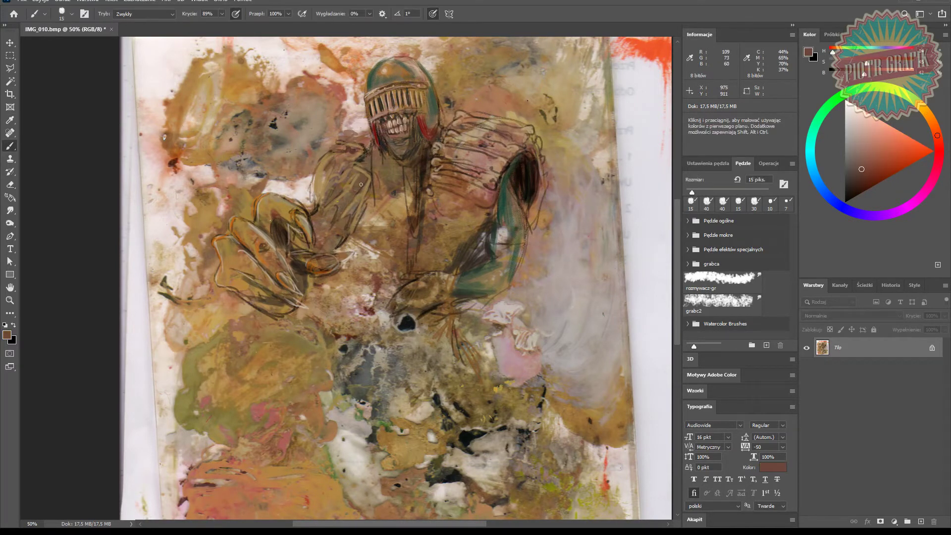
mouse_move(360, 199)
mouse_down()
mouse_move(341, 191)
mouse_move(366, 177)
mouse_up()
mouse_move(317, 175)
mouse_down()
mouse_move(312, 202)
mouse_move(335, 224)
mouse_move(331, 209)
mouse_move(342, 247)
mouse_up()
alt+click(406, 323)
mouse_move(364, 184)
mouse_down()
mouse_move(365, 225)
mouse_move(366, 155)
mouse_move(361, 227)
mouse_move(332, 236)
mouse_move(327, 222)
mouse_up()
drag(329, 170, 322, 200)
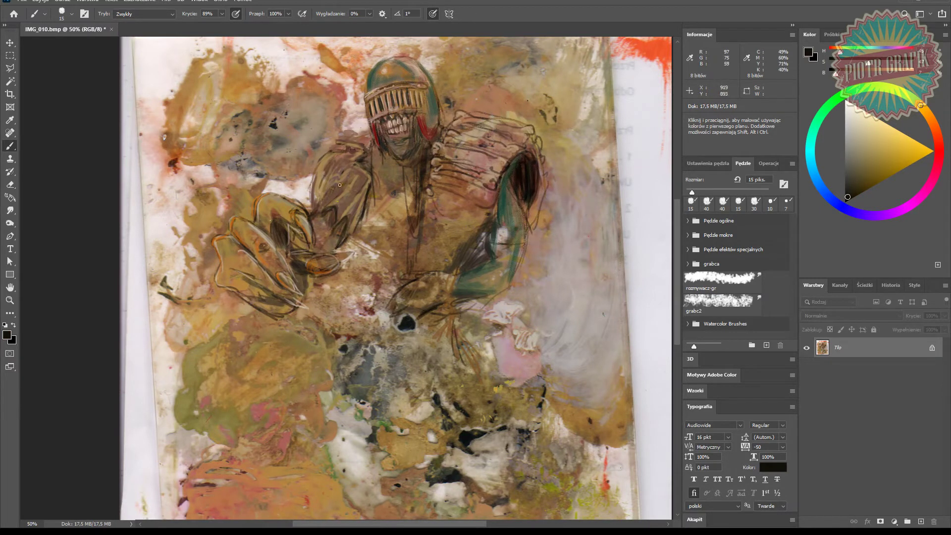
Step: Sample lighter tones and paint pale striped highlights along the outer edge of the outstretched arm's shoulder
alt+click(360, 170)
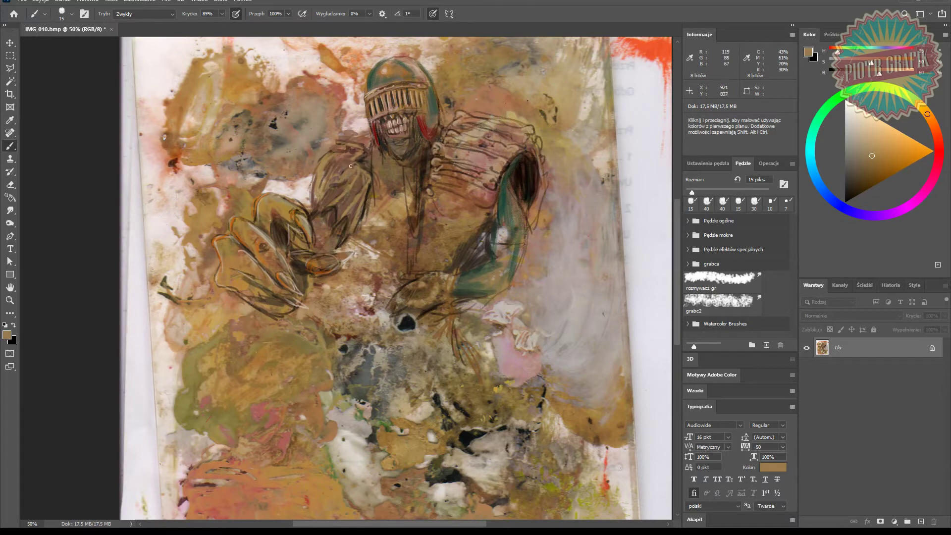
alt+click(342, 160)
drag(328, 158, 321, 181)
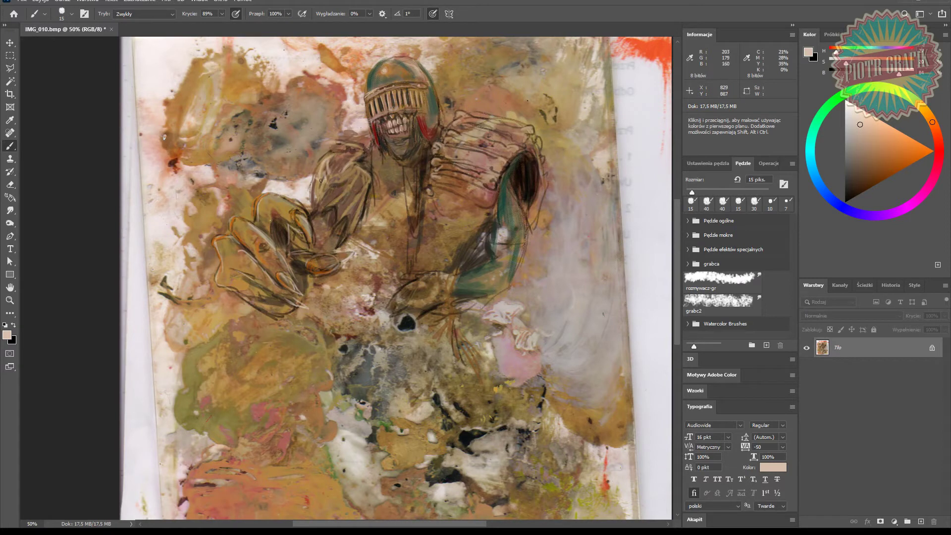
alt+click(337, 157)
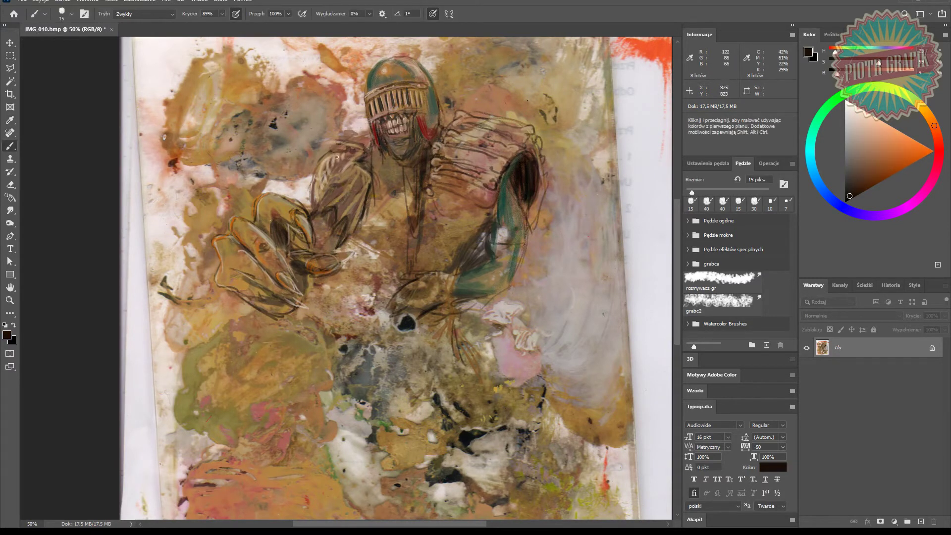
Step: Sample a tan and add lighter strokes to the outstretched arm's upper part and the figure's jaw
alt+click(369, 153)
key(ctrl+plus)
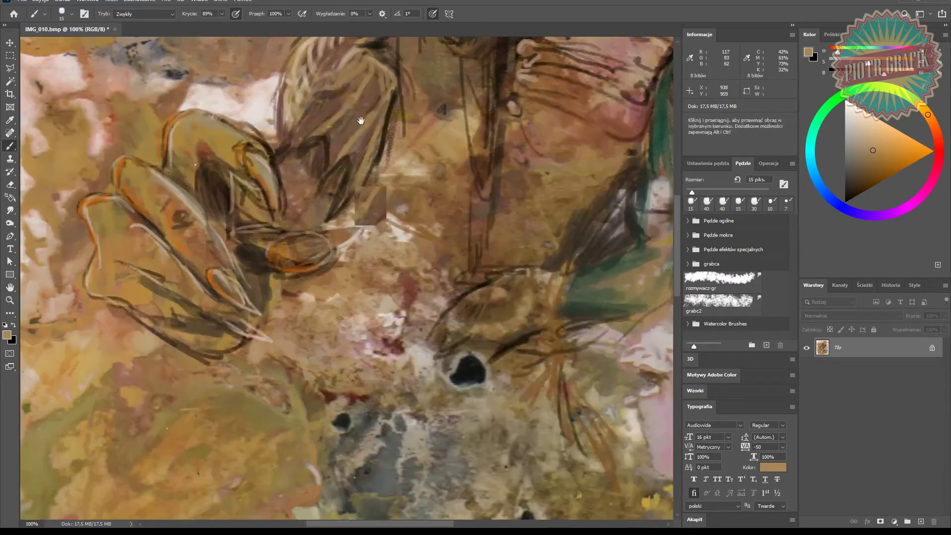
drag(361, 121, 378, 265)
mouse_move(371, 167)
mouse_down()
mouse_move(384, 170)
mouse_move(316, 193)
mouse_up()
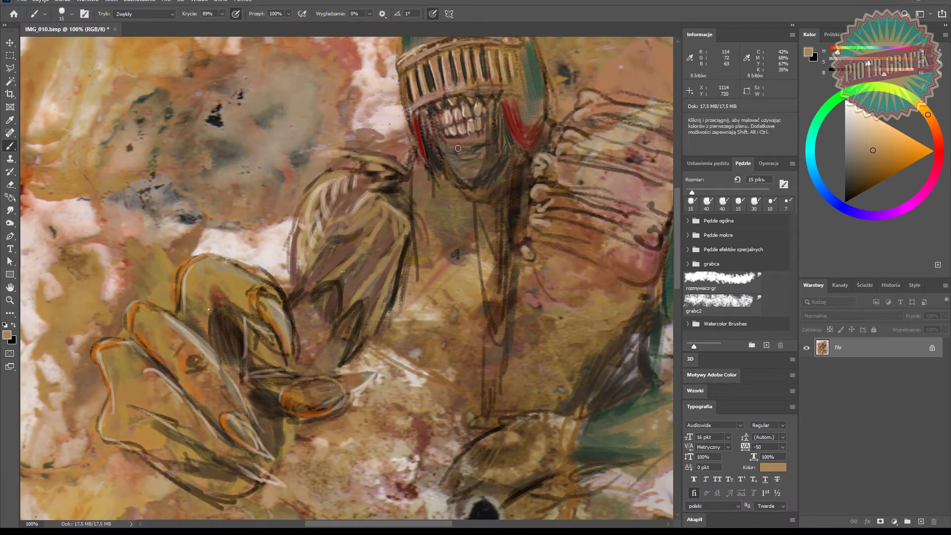
drag(498, 129, 481, 171)
drag(489, 161, 488, 230)
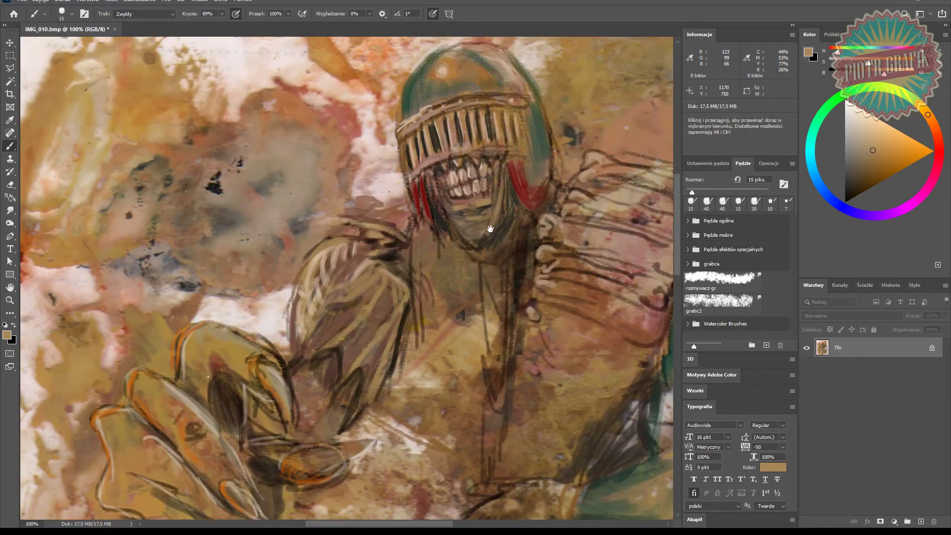
Step: Sample the cheek guard's red, repaint both cheek guards more solidly, and touch up the helmet dome
alt+click(515, 201)
mouse_move(515, 168)
mouse_down()
mouse_move(519, 119)
mouse_move(512, 163)
mouse_move(523, 190)
mouse_up()
drag(411, 178, 427, 232)
drag(416, 197, 430, 237)
drag(489, 84, 442, 53)
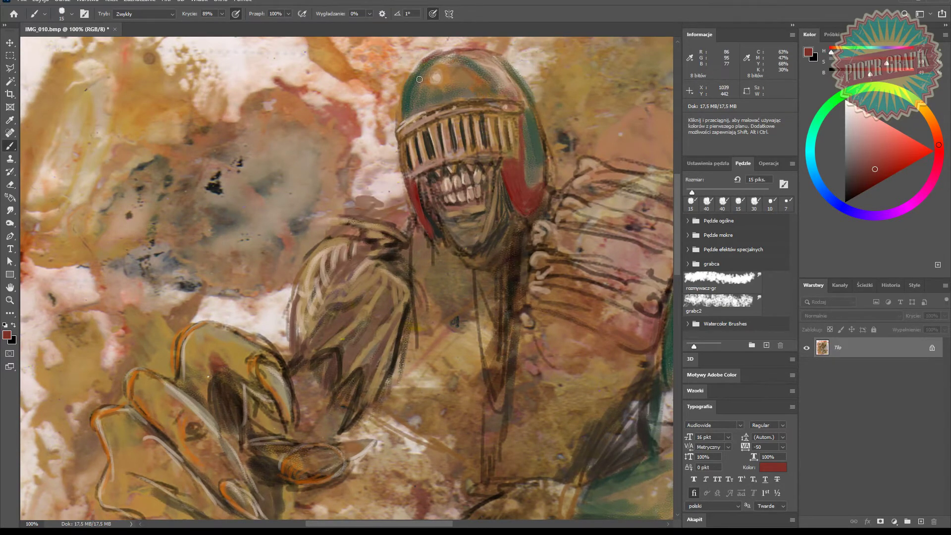
Step: Sample the orange-red paint above the artwork, darken it, and paint reddish bands between the ridges of the shoulder pad
key(ctrl+minus)
key(ctrl+minus)
key(i)
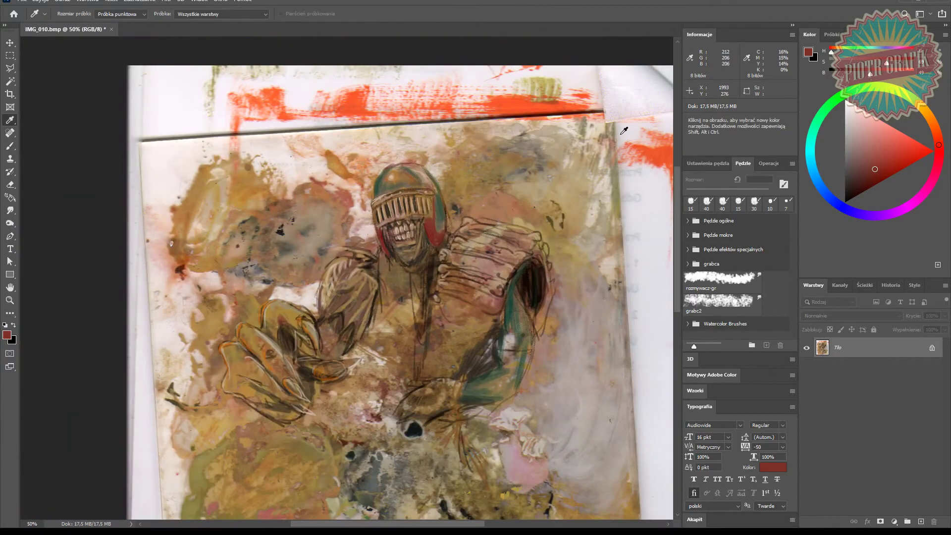
click(549, 106)
key(b)
drag(479, 288, 495, 295)
click(880, 176)
mouse_move(459, 251)
mouse_down()
mouse_move(485, 255)
mouse_move(487, 236)
mouse_move(510, 248)
mouse_up()
drag(496, 297, 450, 277)
drag(498, 310, 440, 292)
drag(506, 282, 450, 262)
mouse_move(522, 266)
mouse_down()
mouse_move(482, 254)
mouse_move(487, 235)
mouse_up()
Step: Pick a dark red-brown and deepen the shadows between the shoulder pad's ridges and along its lower edge
click(863, 184)
key(b)
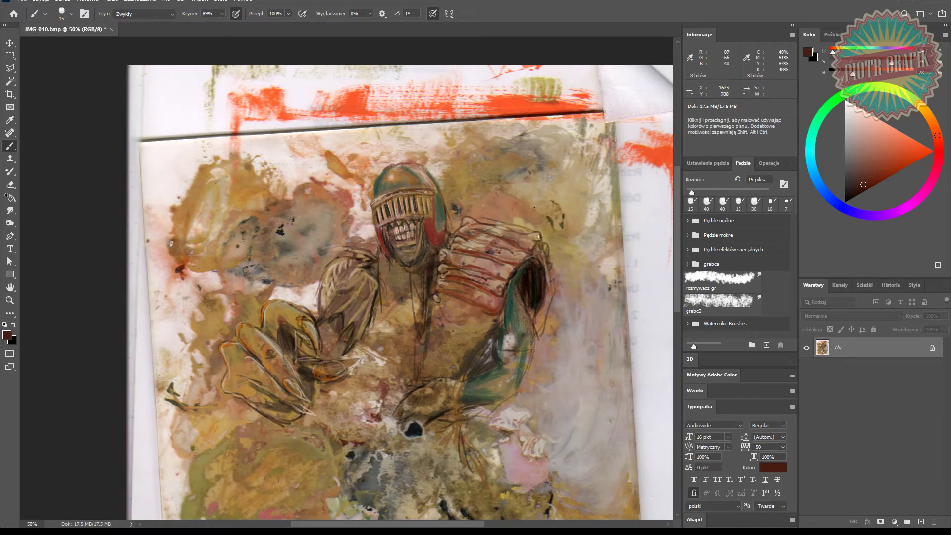
mouse_move(452, 263)
mouse_down()
mouse_move(496, 275)
mouse_move(454, 279)
mouse_up()
mouse_move(489, 312)
mouse_down()
mouse_move(441, 291)
mouse_move(482, 307)
mouse_up()
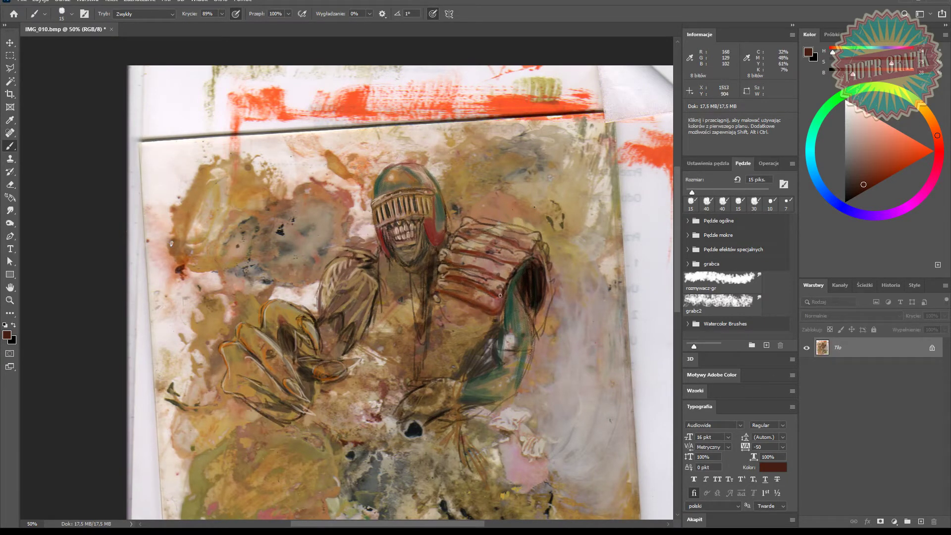
Step: Sample a greyish pink, enlarge the brush to 35 px, and paint the area between the torso and the bent arm
alt+click(479, 311)
key(bracketright)
key(bracketright)
drag(493, 317, 482, 354)
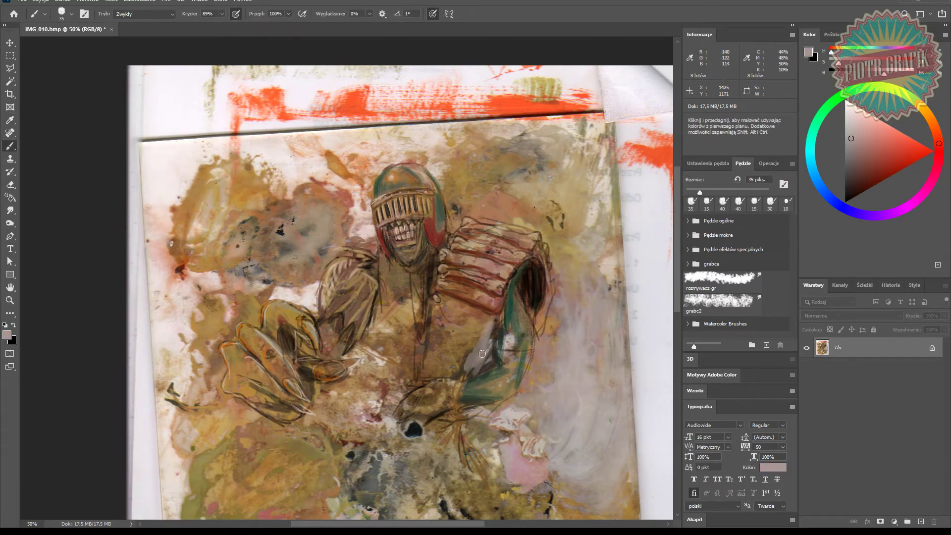
alt+click(473, 349)
mouse_move(483, 320)
mouse_down()
mouse_move(483, 333)
mouse_move(461, 347)
mouse_up()
Step: Reduce the brush to 10 px and sketch a dark-brown nameplate badge on the chest below the shoulder pad
key(bracketleft)
key(bracketleft)
key(bracketleft)
key(bracketleft)
key(bracketleft)
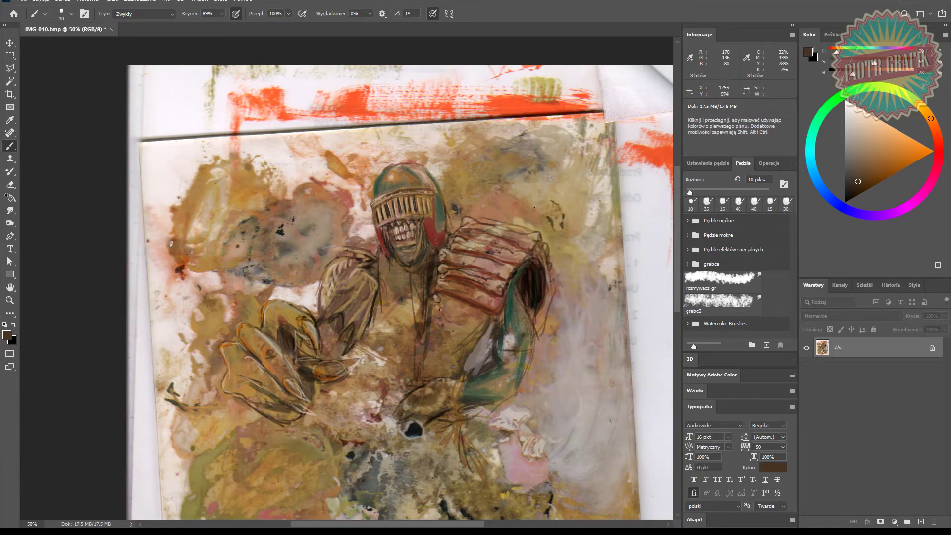
mouse_move(462, 311)
mouse_down()
mouse_move(435, 318)
mouse_move(471, 312)
mouse_move(439, 306)
mouse_up()
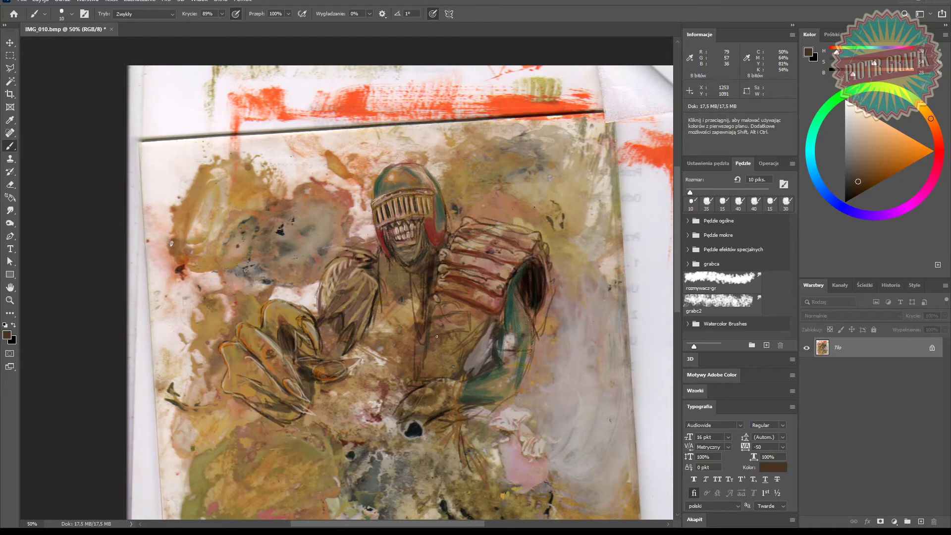
Step: Sample a brown near the badge and outline the nameplate's end across the vertical chest strip
key(ctrl+plus)
key(ctrl+plus)
drag(507, 365, 383, 328)
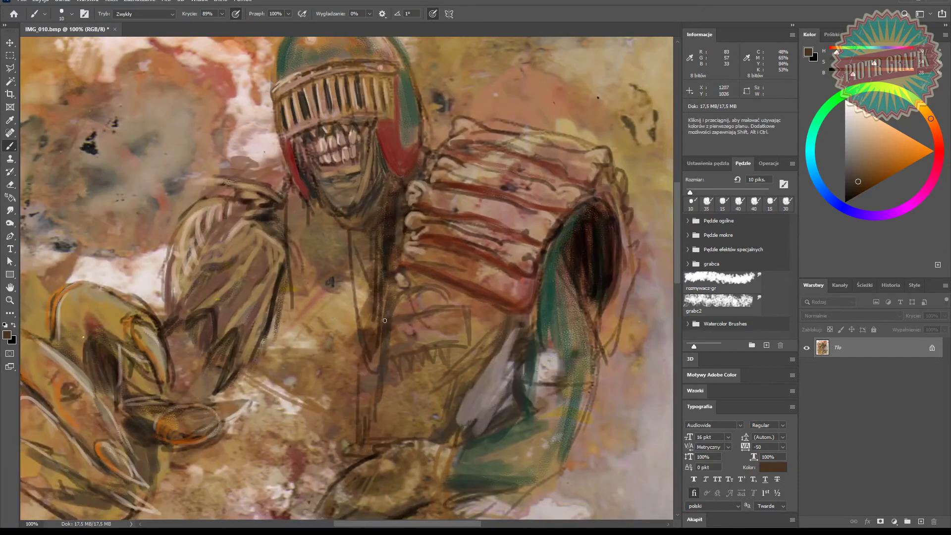
key(o)
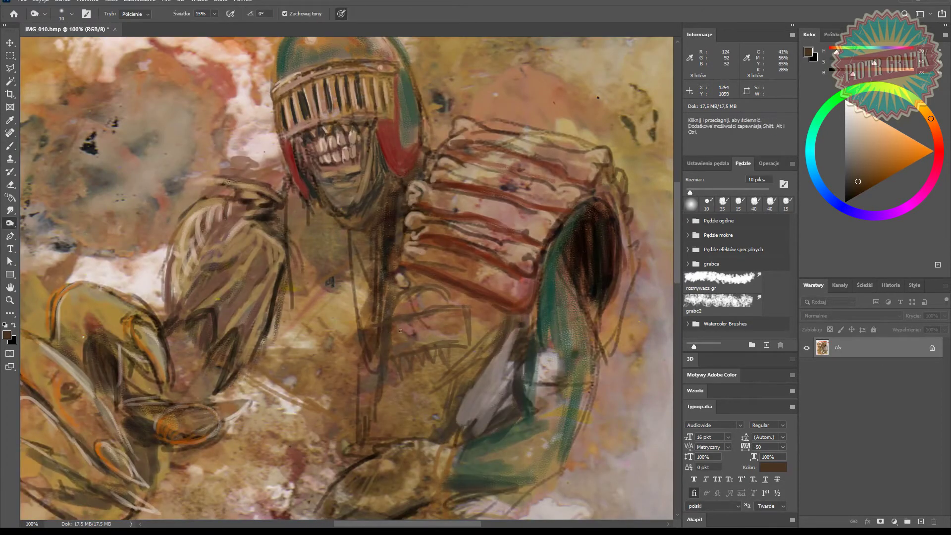
key(b)
alt+click(404, 366)
drag(388, 327, 383, 355)
mouse_move(384, 355)
mouse_down()
mouse_move(431, 346)
mouse_move(440, 310)
mouse_move(458, 339)
mouse_move(391, 343)
mouse_up()
Step: Sample the shoulder pad's red-brown, enlarge the brush to 35 px, and fill the chest nameplate
alt+click(506, 301)
key(])
key(])
key(])
key(])
key(])
mouse_move(390, 343)
mouse_down()
mouse_move(450, 334)
mouse_move(380, 340)
mouse_up()
mouse_move(442, 303)
mouse_down()
mouse_move(399, 314)
mouse_move(461, 327)
mouse_move(395, 331)
mouse_move(397, 348)
mouse_up()
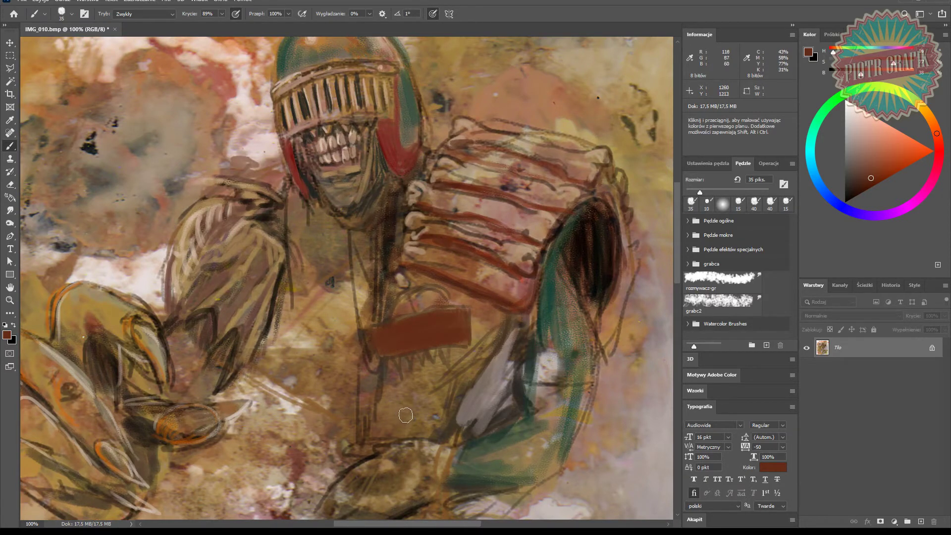
Step: Reduce the brush to 8 px, sample a pale grey beside the sleeve, and outline the chest nameplate
alt+click(456, 309)
key([)
key([)
key([)
key([)
key([)
key([)
key([)
alt+click(546, 359)
mouse_move(454, 305)
mouse_down()
mouse_move(371, 326)
mouse_move(375, 355)
mouse_up()
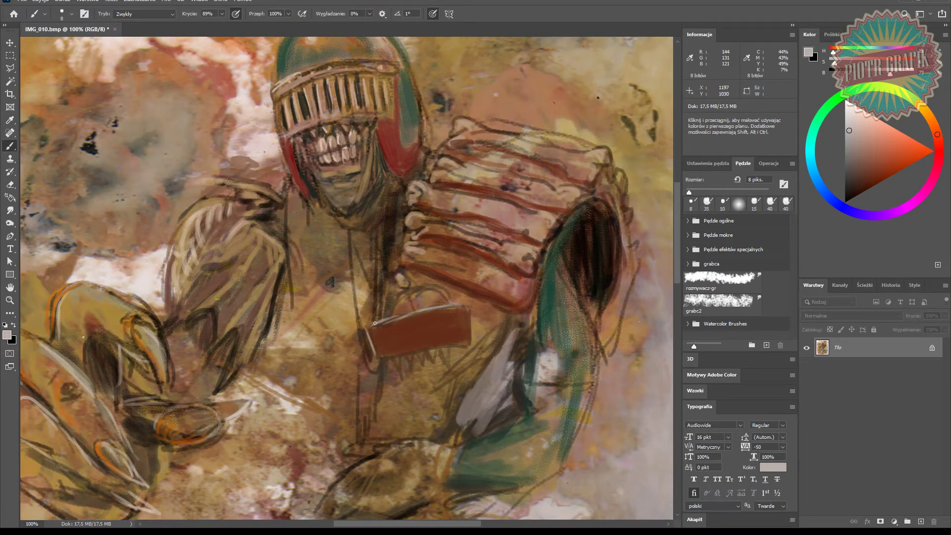
Step: Letter the chest nameplate DEATH in pale grey and shade around the letters with a sampled near-black
mouse_move(471, 311)
mouse_down()
mouse_move(469, 338)
mouse_move(391, 355)
mouse_move(401, 332)
mouse_up()
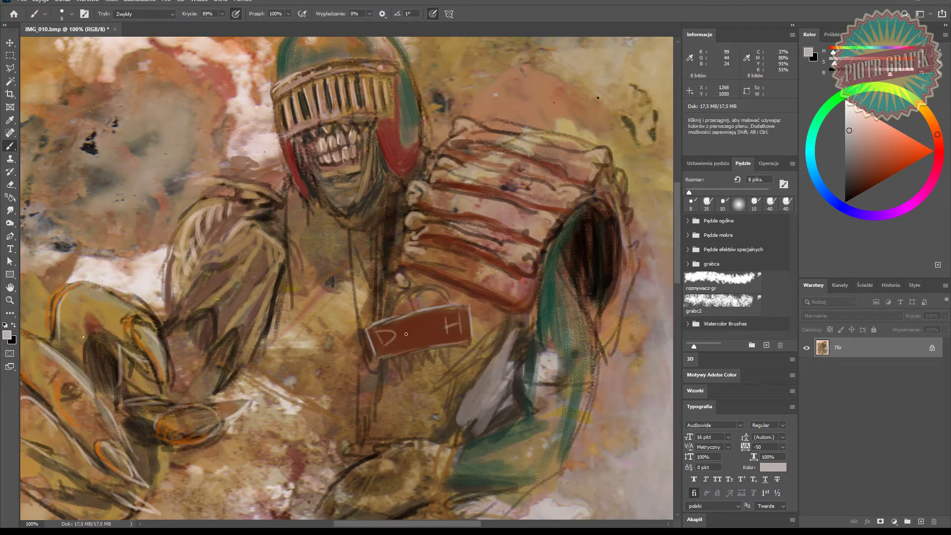
mouse_move(415, 329)
mouse_down()
mouse_move(418, 318)
mouse_move(432, 339)
mouse_move(406, 323)
mouse_up()
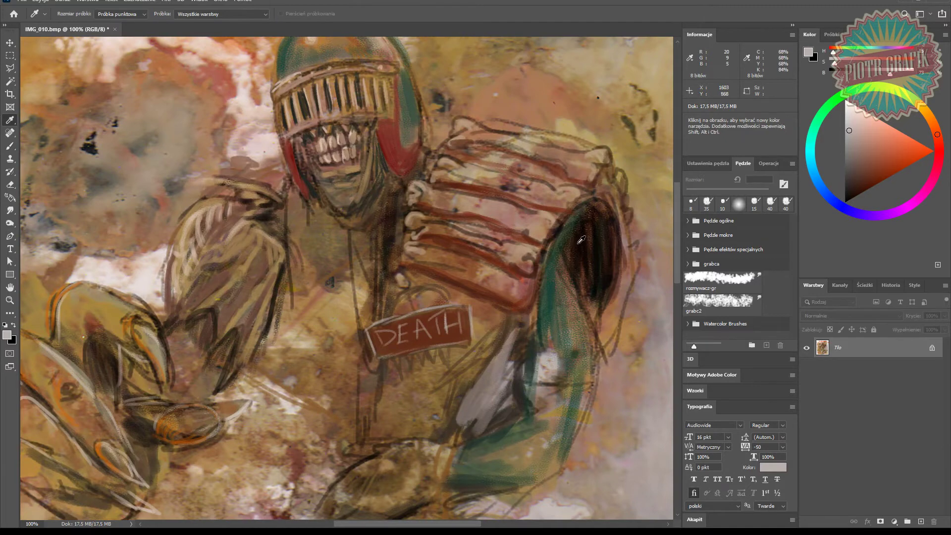
alt+click(391, 336)
mouse_move(403, 319)
mouse_down()
mouse_move(373, 329)
mouse_move(379, 333)
mouse_up()
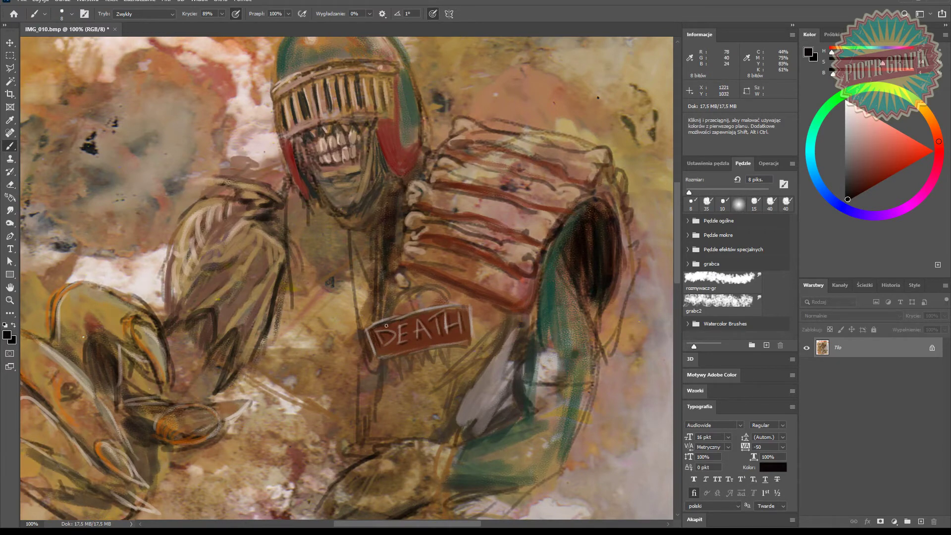
Step: Sample a light tan from the shoulder pad and highlight the dome above the DEATH nameplate and the fringe below it
key(i)
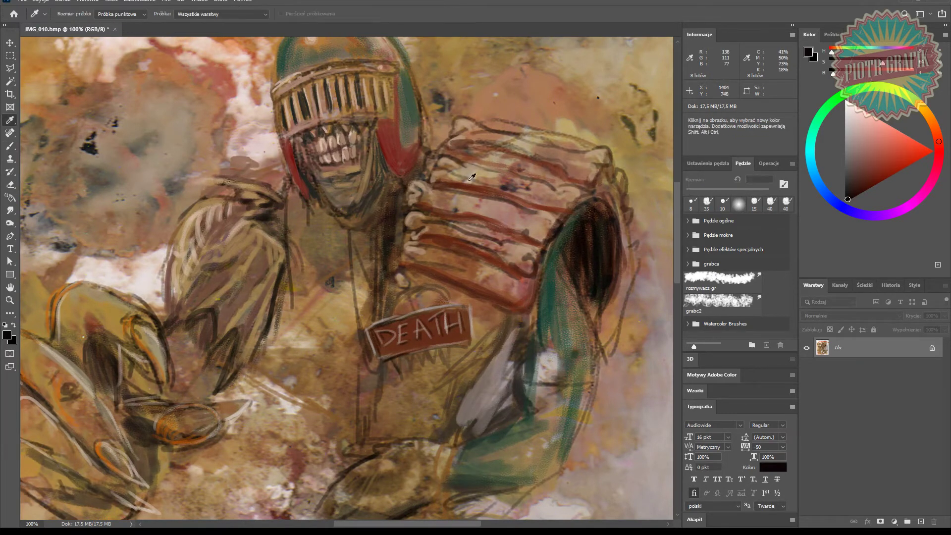
click(484, 215)
key(b)
drag(417, 290, 430, 302)
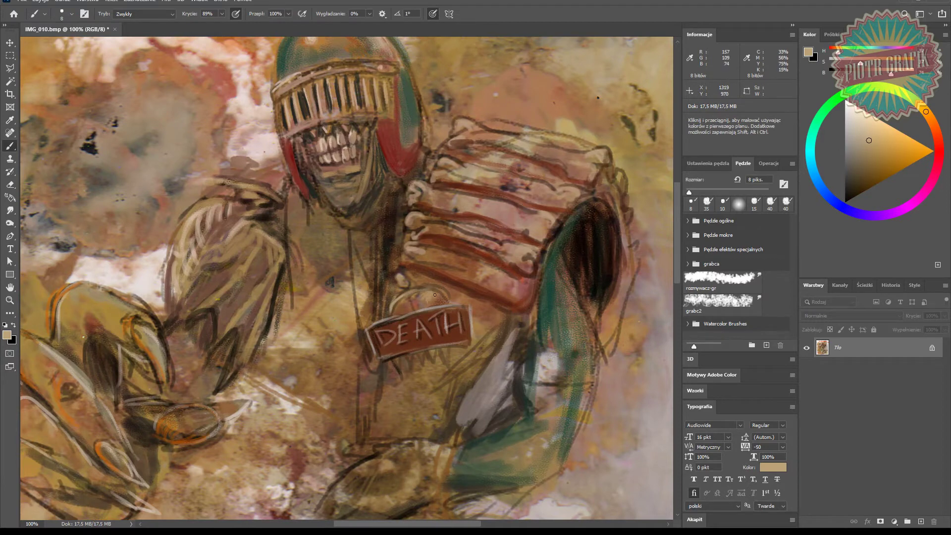
mouse_move(418, 356)
mouse_down()
mouse_move(394, 362)
mouse_move(403, 374)
mouse_up()
alt+click(404, 351)
alt+click(386, 359)
drag(448, 350, 447, 366)
alt+click(391, 366)
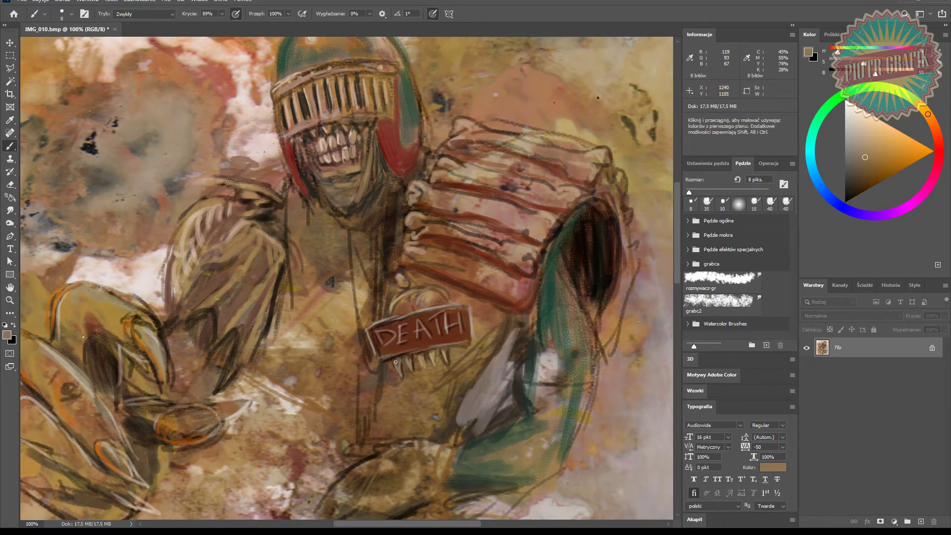
Step: Sample a near-black and darken the edges and letter background of the DEATH nameplate
alt+click(443, 299)
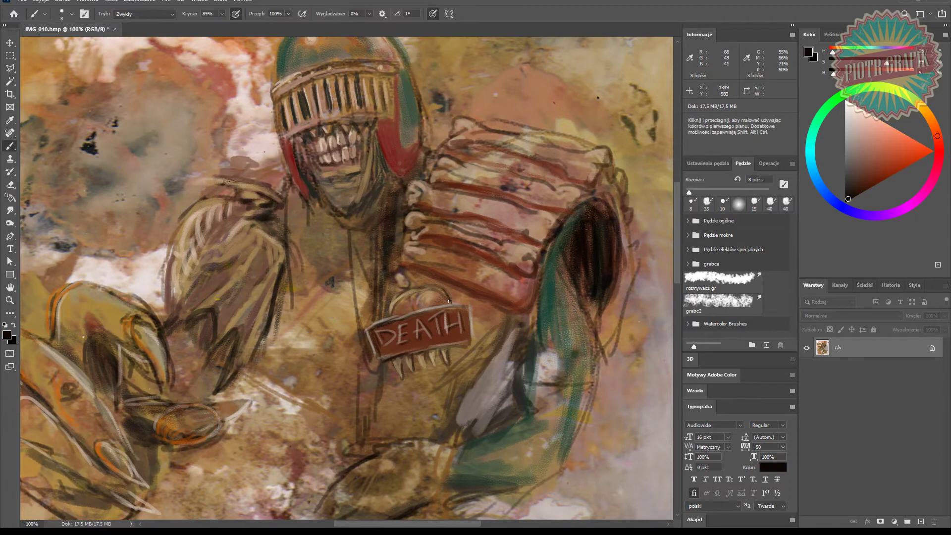
drag(402, 312, 382, 318)
mouse_move(470, 343)
mouse_down()
mouse_move(438, 352)
mouse_move(453, 359)
mouse_move(382, 353)
mouse_up()
mouse_move(439, 342)
mouse_down()
mouse_move(467, 335)
mouse_move(464, 308)
mouse_up()
mouse_move(464, 306)
mouse_down()
mouse_move(441, 311)
mouse_move(470, 302)
mouse_up()
drag(470, 302, 475, 345)
Step: Sample a pale tone from the teeth and highlight the lower lip, chin, helmet cheek guards and visor edge
alt+click(425, 384)
key(b)
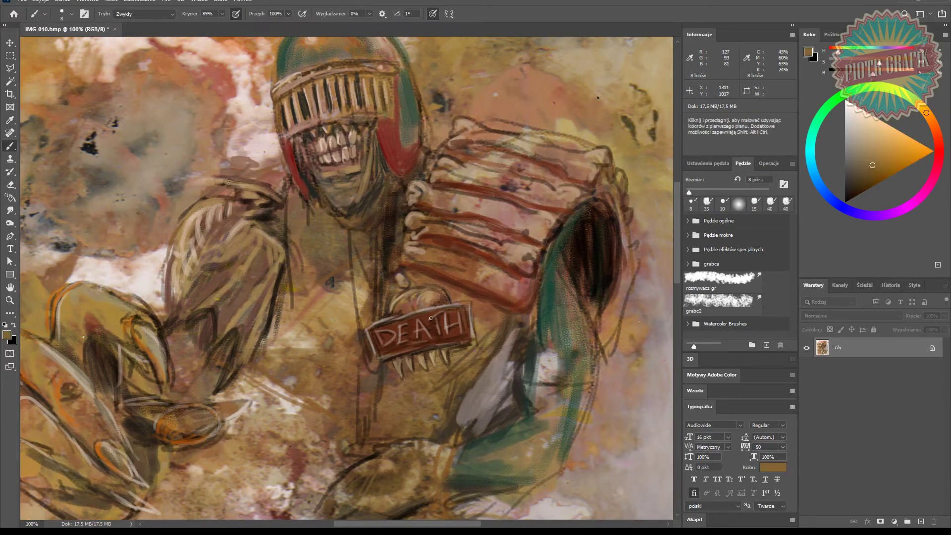
alt+click(323, 142)
mouse_move(348, 171)
mouse_down()
mouse_move(361, 166)
mouse_move(337, 176)
mouse_up()
drag(366, 180, 376, 122)
mouse_move(389, 167)
mouse_down()
mouse_move(380, 141)
mouse_move(405, 179)
mouse_up()
drag(302, 170, 311, 206)
drag(294, 93, 288, 114)
drag(298, 95, 295, 118)
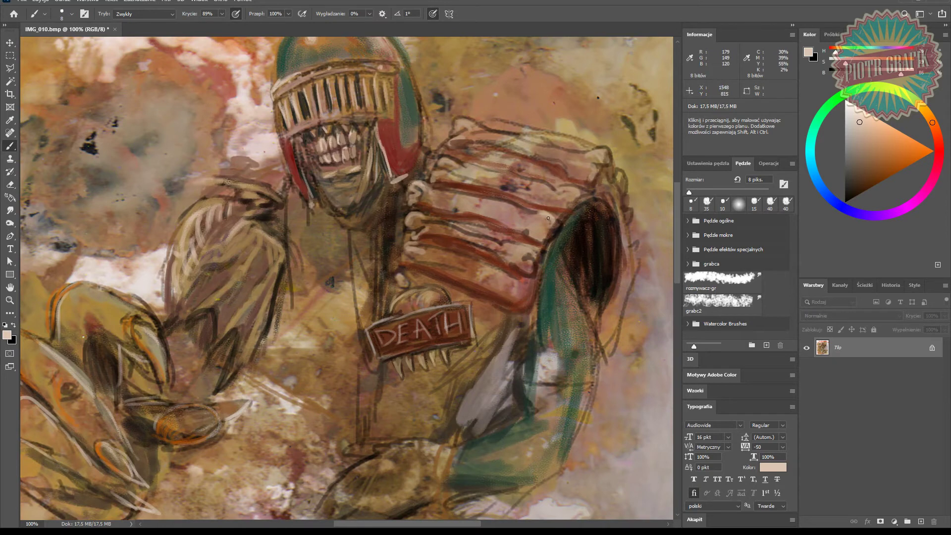
Step: Choose a slightly darker peach tan and highlight the shoulder pad's ribs and the teal sleeve beneath it
click(869, 131)
mouse_move(491, 205)
mouse_down()
mouse_move(423, 198)
mouse_move(445, 182)
mouse_move(439, 172)
mouse_move(513, 179)
mouse_move(573, 202)
mouse_up()
drag(603, 154, 584, 151)
drag(597, 161, 581, 172)
mouse_move(485, 134)
mouse_down()
mouse_move(457, 119)
mouse_move(453, 134)
mouse_up()
drag(471, 129, 451, 144)
mouse_move(504, 131)
mouse_down()
mouse_move(535, 143)
mouse_move(487, 118)
mouse_up()
mouse_move(428, 243)
mouse_down()
mouse_move(414, 252)
mouse_move(441, 250)
mouse_up()
mouse_move(406, 229)
mouse_down()
mouse_move(405, 260)
mouse_move(441, 266)
mouse_up()
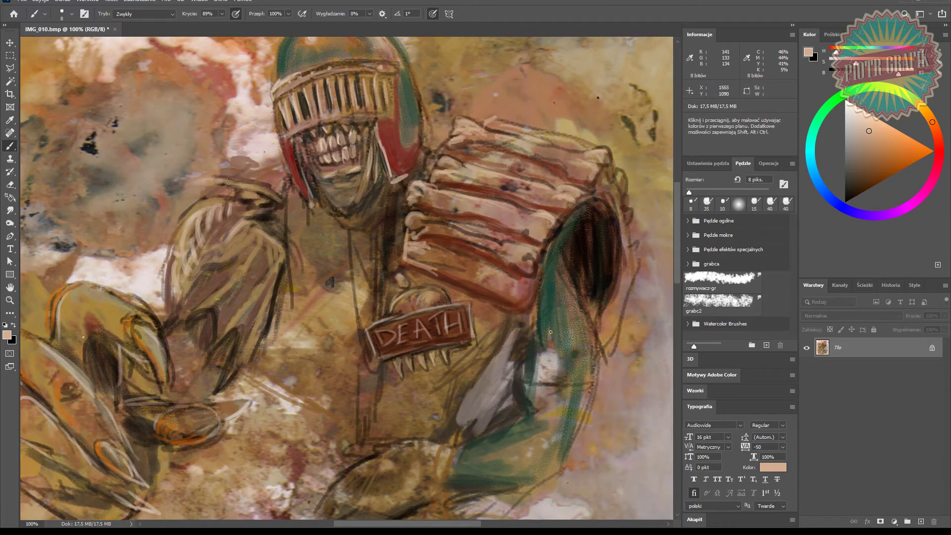
drag(560, 355, 551, 306)
drag(548, 340, 542, 310)
Step: Smudge the paint around the shoulder pad and sleeve with a 25 px brush
mouse_move(316, 442)
mouse_down()
mouse_move(386, 263)
mouse_move(387, 325)
mouse_up()
key(ctrl+minus)
key(ctrl+minus)
click(10, 210)
key(bracketleft)
key(bracketleft)
key(bracketleft)
key(bracketleft)
key(bracketleft)
drag(508, 217, 509, 262)
Step: Crop the canvas to trim the excess outer margin around the scanned palette page
key(ctrl+minus)
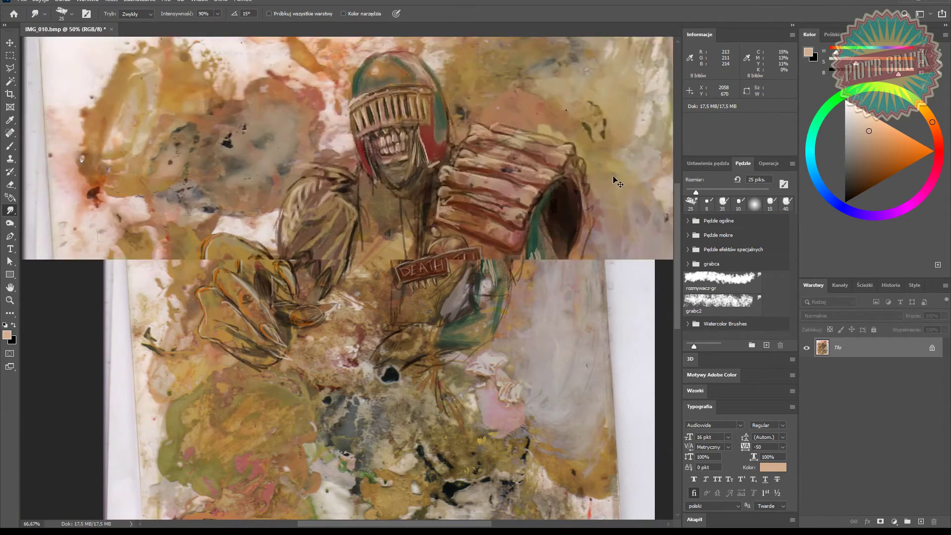
key(c)
drag(547, 102, 554, 134)
key(Return)
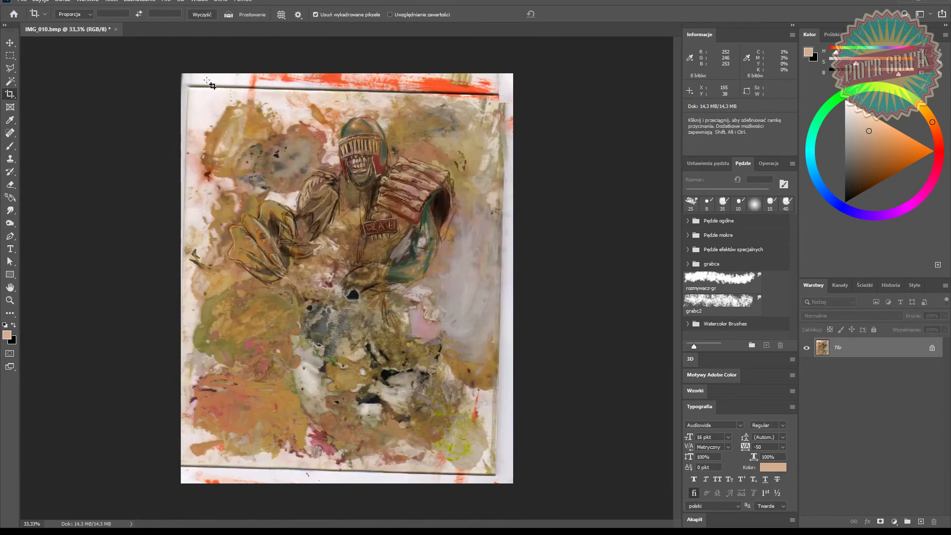
Step: Sample the bright orange at the page's upper edge, enlarge the brush to 300 px, and paint over the background borders
key(i)
click(342, 79)
key(b)
key(bracketright)
key(bracketright)
key(bracketright)
key(bracketright)
key(bracketright)
key(bracketright)
key(bracketright)
key(bracketright)
key(bracketright)
key(bracketright)
key(bracketright)
key(bracketright)
key(bracketright)
key(bracketright)
key(bracketright)
key(bracketright)
key(bracketright)
key(bracketright)
key(bracketright)
key(bracketright)
mouse_move(501, 110)
mouse_down()
mouse_move(425, 84)
mouse_move(188, 323)
mouse_move(197, 162)
mouse_move(497, 465)
mouse_move(526, 369)
mouse_move(191, 206)
mouse_move(294, 99)
mouse_up()
Step: Sample the dark spot below the figure's chest and paint dark tones over the right, bottom and lower-left background
key(i)
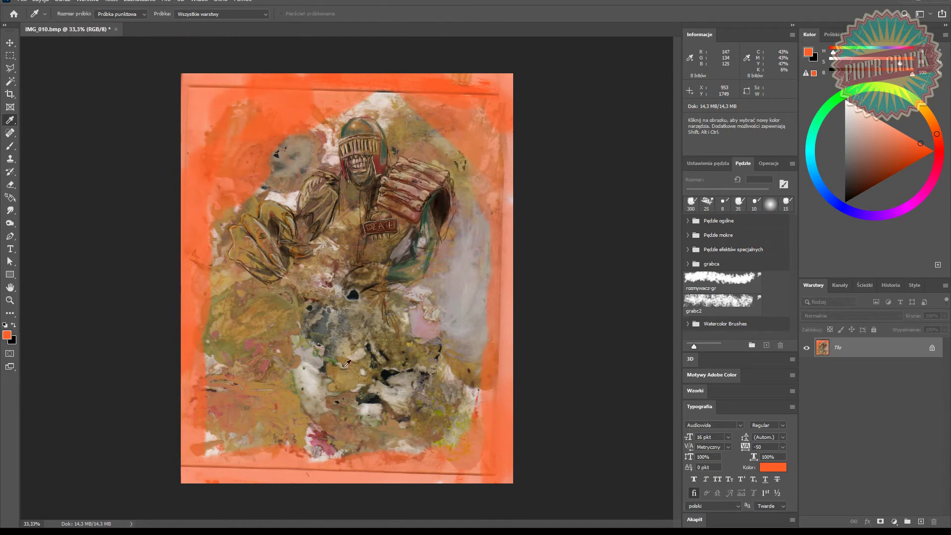
click(353, 296)
key(b)
drag(497, 245, 495, 232)
mouse_move(473, 458)
mouse_down()
mouse_move(198, 317)
mouse_move(227, 366)
mouse_up()
mouse_move(492, 231)
mouse_down()
mouse_move(495, 193)
mouse_move(445, 89)
mouse_move(445, 98)
mouse_up()
Step: Smudge the orange and dark background areas together around the figure with a 60 px brush
click(10, 210)
mouse_move(495, 146)
mouse_down()
mouse_move(466, 335)
mouse_move(456, 344)
mouse_move(476, 438)
mouse_move(465, 464)
mouse_move(307, 475)
mouse_up()
mouse_move(238, 433)
mouse_down()
mouse_move(376, 448)
mouse_move(460, 346)
mouse_move(466, 179)
mouse_move(425, 119)
mouse_move(225, 77)
mouse_move(186, 223)
mouse_move(245, 168)
mouse_move(297, 158)
mouse_move(327, 119)
mouse_move(421, 92)
mouse_move(446, 112)
mouse_up()
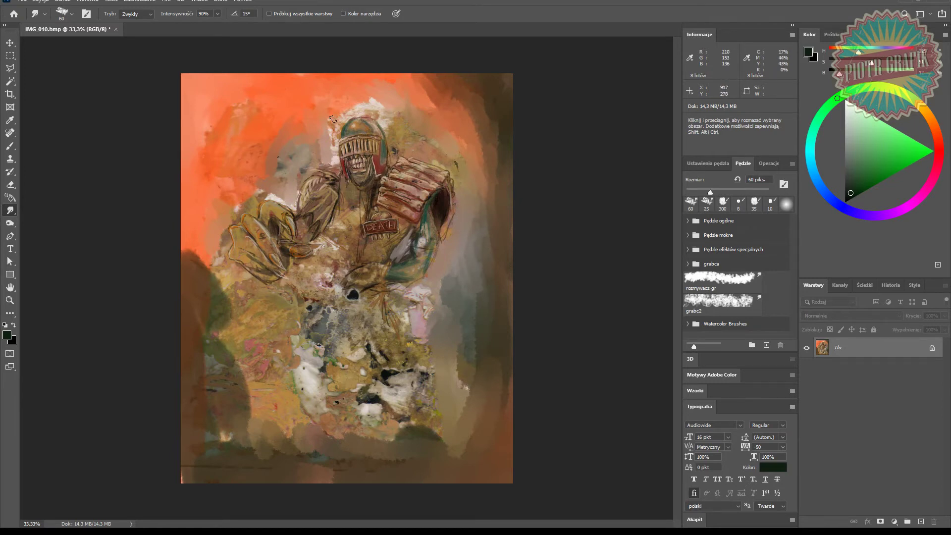
Step: Sample a light orange from the background and paint long curved streaks around the figure with a 50 px brush
key(i)
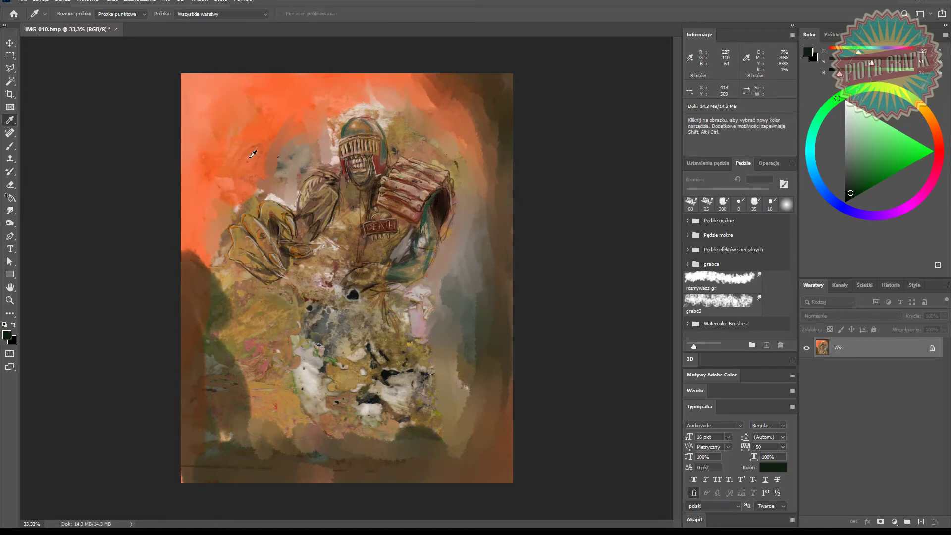
click(260, 122)
key(b)
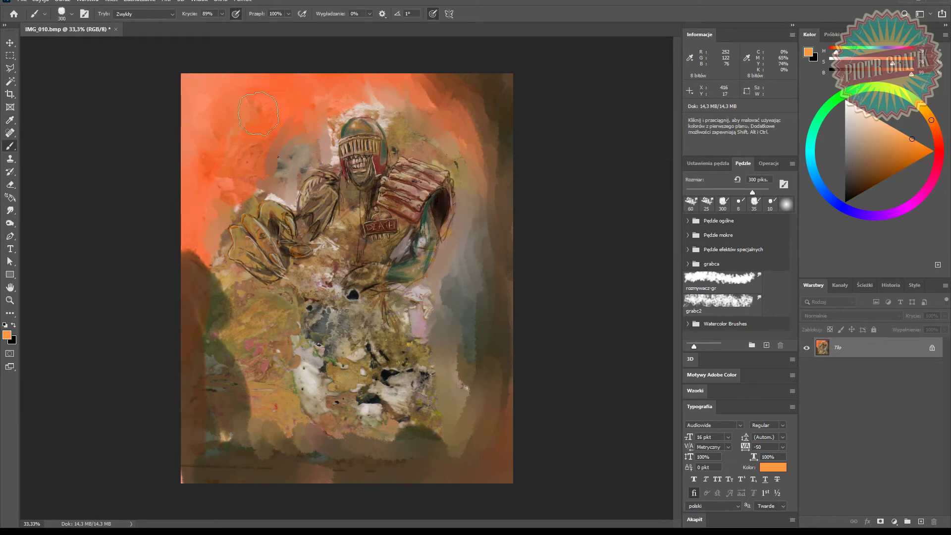
drag(205, 265, 181, 342)
drag(408, 81, 495, 207)
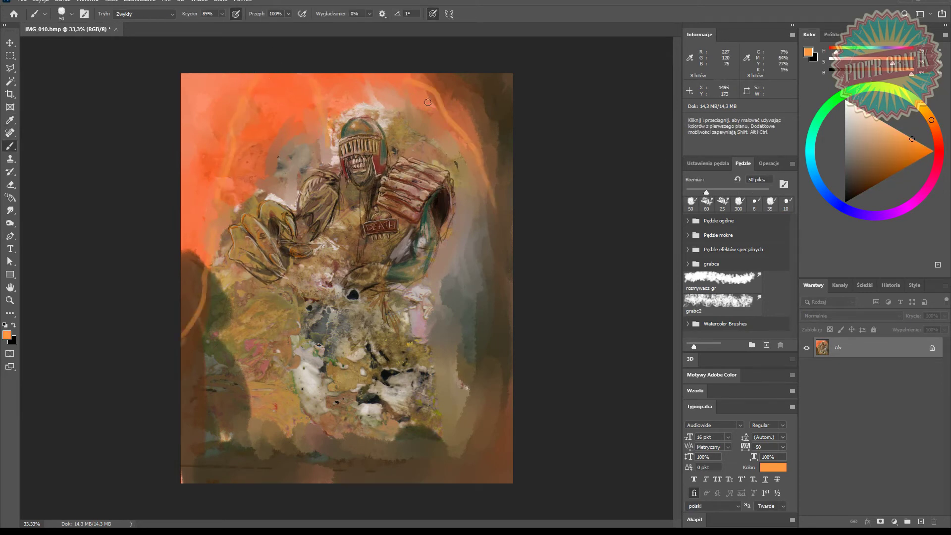
Step: Choose a dark orange-brown and shade along the curved streaks in the upper background
click(884, 168)
drag(231, 123, 221, 182)
drag(257, 76, 240, 118)
drag(432, 103, 402, 75)
drag(327, 130, 310, 74)
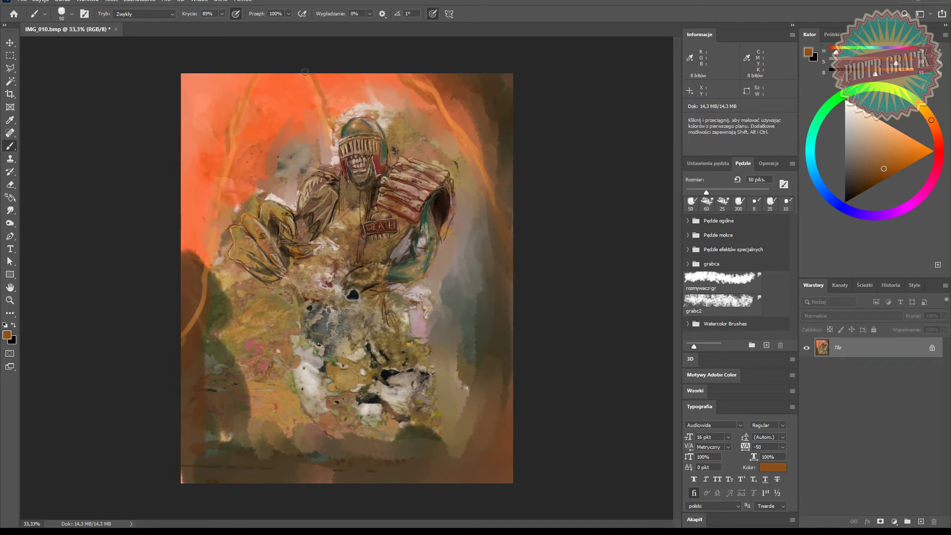
Step: Sample a pale pink from the figure's torso, reduce the brush to 40 px, and highlight the curved background streaks
alt+click(325, 244)
key([)
drag(430, 94, 412, 77)
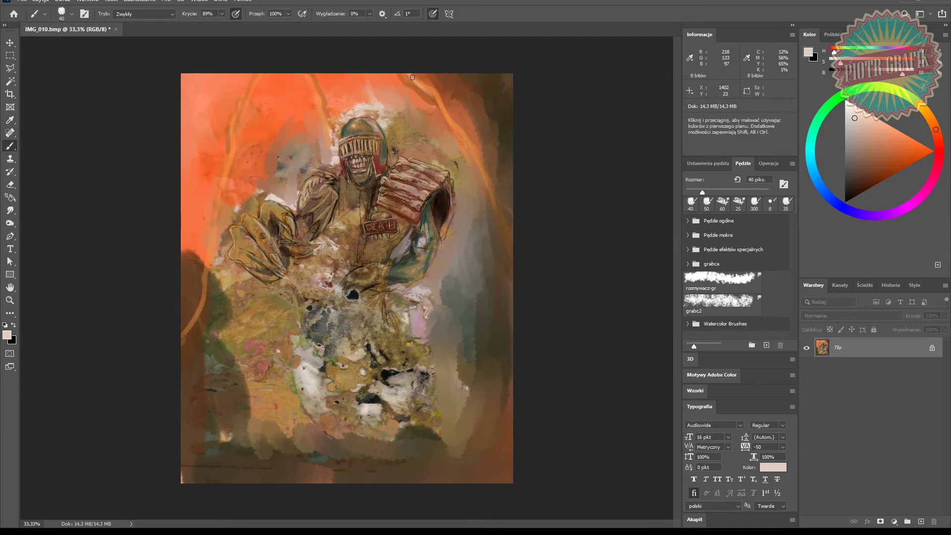
drag(310, 81, 327, 118)
drag(254, 77, 235, 132)
drag(231, 162, 226, 192)
drag(213, 264, 192, 327)
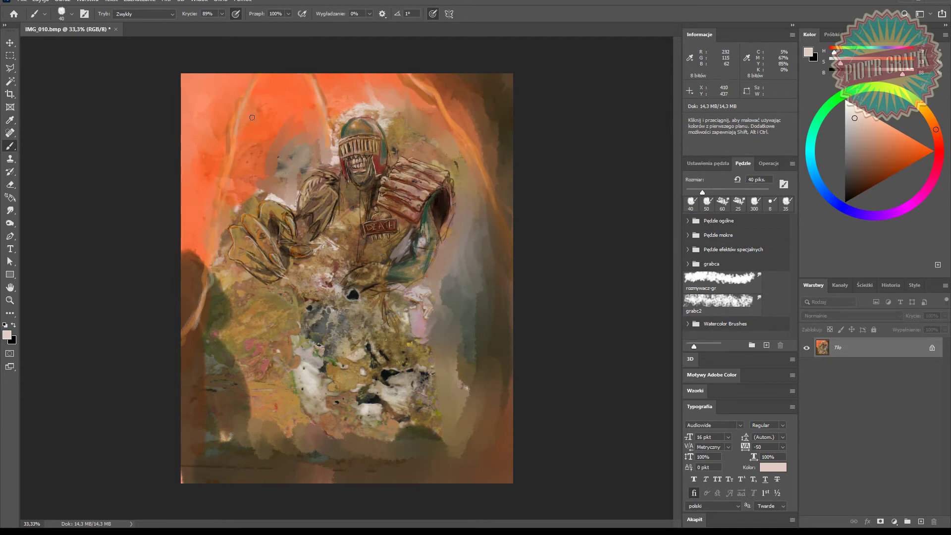
Step: Paint additional pale pink streaks across the right-hand background, above the helmet, and beside the outstretched hand
drag(497, 212, 511, 260)
drag(509, 339, 505, 455)
drag(500, 238, 488, 280)
mouse_move(468, 339)
mouse_down()
mouse_move(443, 406)
mouse_move(455, 428)
mouse_up()
drag(480, 299, 474, 369)
mouse_move(493, 156)
mouse_down()
mouse_move(456, 90)
mouse_move(490, 103)
mouse_up()
drag(343, 75, 368, 101)
drag(240, 84, 236, 126)
drag(181, 183, 181, 244)
drag(234, 165, 225, 193)
mouse_move(241, 179)
mouse_down()
mouse_move(277, 197)
mouse_move(270, 191)
mouse_up()
drag(324, 137, 319, 76)
Step: Burn the torso, face and outstretched hand with a 175 px brush set to midtones at 15% exposure
key(o)
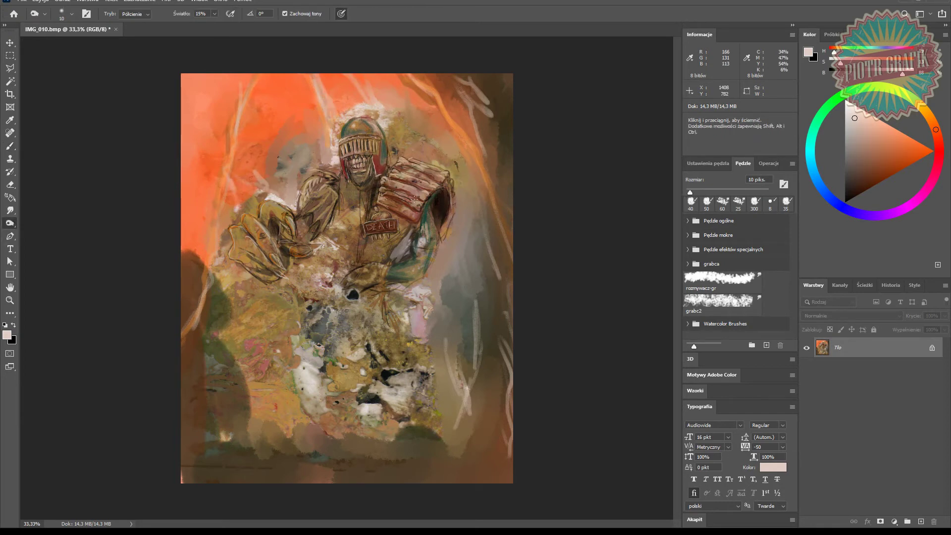
key(bracketright)
key(bracketright)
key(bracketright)
key(bracketright)
key(bracketright)
key(bracketright)
key(bracketright)
key(bracketright)
key(bracketright)
key(bracketright)
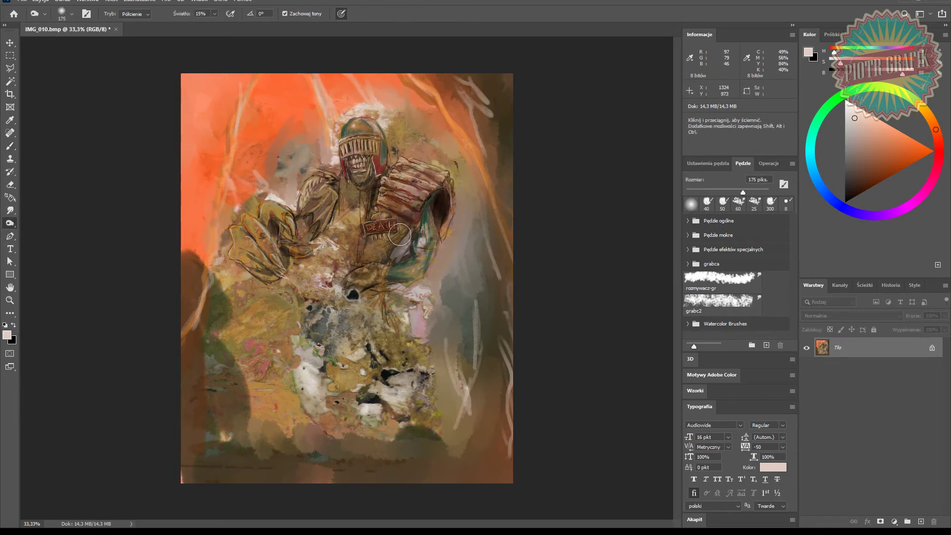
mouse_move(352, 318)
mouse_down()
mouse_move(302, 228)
mouse_move(342, 196)
mouse_move(354, 223)
mouse_move(390, 243)
mouse_move(389, 218)
mouse_move(429, 271)
mouse_move(389, 280)
mouse_up()
drag(349, 136, 382, 161)
mouse_move(271, 248)
mouse_down()
mouse_move(278, 282)
mouse_move(252, 268)
mouse_up()
Step: Retouch the lower-left paint texture and the background streaks with a 60 px content-aware Spot Healing Brush
click(10, 132)
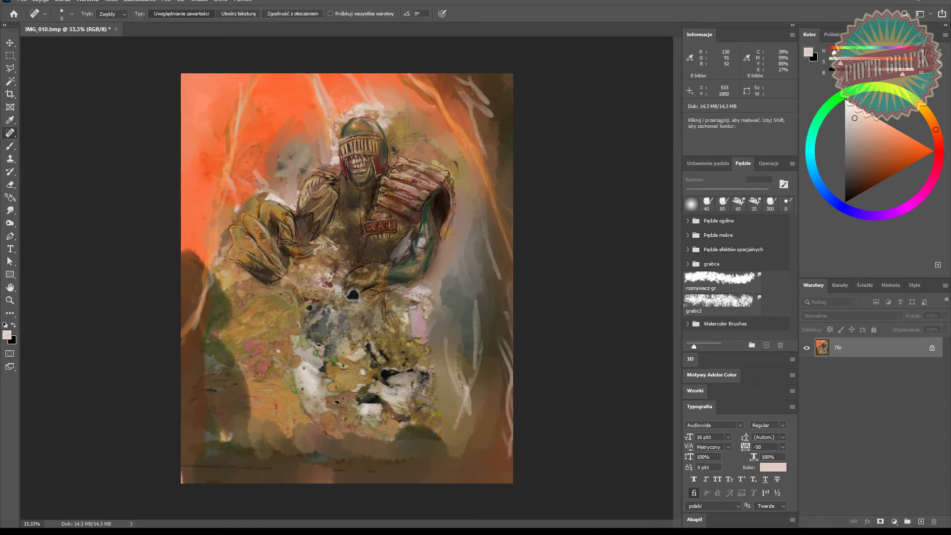
key(bracketright)
key(bracketright)
key(bracketright)
key(bracketright)
key(bracketright)
mouse_move(253, 357)
mouse_down()
mouse_move(237, 355)
mouse_move(274, 462)
mouse_up()
drag(276, 163, 274, 170)
drag(457, 120, 405, 68)
mouse_move(463, 78)
mouse_down()
mouse_move(500, 117)
mouse_move(487, 120)
mouse_up()
drag(323, 111, 312, 77)
drag(498, 294, 493, 221)
drag(474, 385, 478, 288)
mouse_move(470, 429)
mouse_down()
mouse_move(446, 336)
mouse_move(473, 363)
mouse_up()
mouse_move(496, 331)
mouse_down()
mouse_move(509, 377)
mouse_move(504, 314)
mouse_up()
drag(226, 164, 229, 112)
Step: Dodge the outstretched hand's fingers and knuckles with a 45 px brush set to midtones at 43% exposure
scroll(295, 141, up, 1)
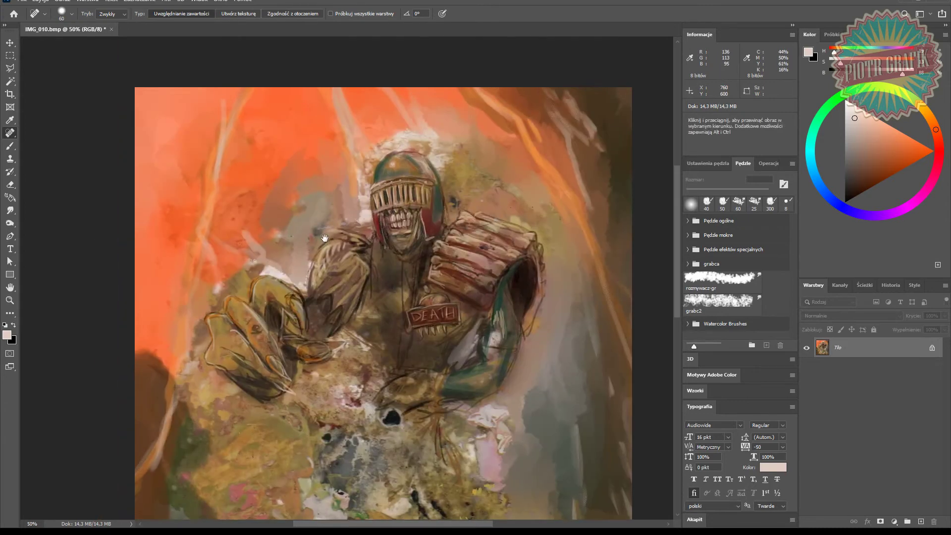
click(10, 211)
click(10, 224)
key(shift+o)
key(bracketright)
key(bracketright)
key(bracketright)
key(bracketright)
key(bracketright)
key(bracketright)
drag(268, 237, 249, 237)
mouse_move(220, 254)
mouse_down()
mouse_move(226, 260)
mouse_move(202, 278)
mouse_up()
drag(225, 261, 252, 284)
Step: Dodge highlights on the helmet's crown and visor, the shoulder pad, and the DEATH nameplate
drag(401, 113, 374, 113)
drag(456, 188, 442, 188)
mouse_move(458, 204)
mouse_down()
mouse_move(427, 199)
mouse_move(424, 215)
mouse_up()
mouse_move(424, 262)
mouse_down()
mouse_move(402, 267)
mouse_move(412, 277)
mouse_move(310, 200)
mouse_move(347, 191)
mouse_move(349, 231)
mouse_move(318, 262)
mouse_move(324, 237)
mouse_move(370, 226)
mouse_move(395, 200)
mouse_move(413, 206)
mouse_move(434, 146)
mouse_up()
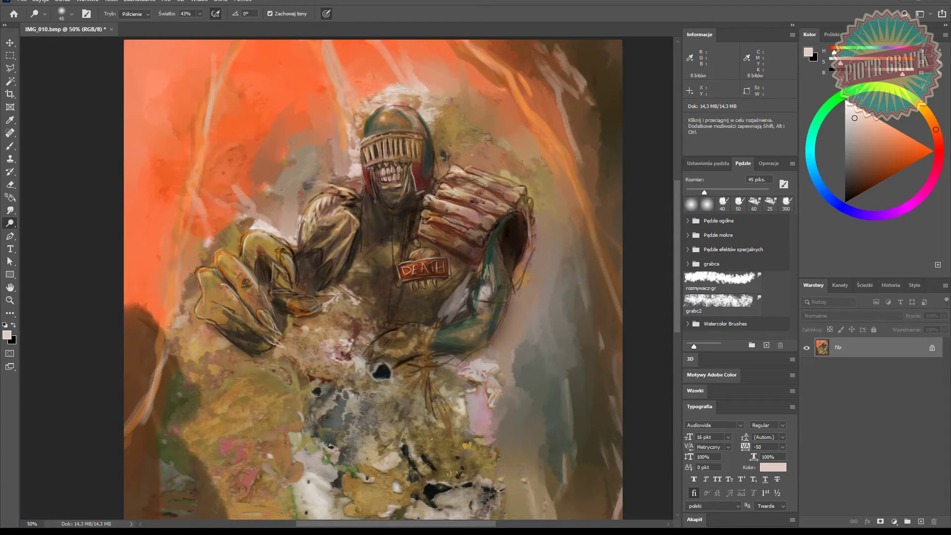
Step: Paint light pinkish-brown fold lines on the collar and chest with a 10 px brush at 89% opacity
key(bracketleft)
key(bracketleft)
key(bracketleft)
key(bracketleft)
key(bracketleft)
key(bracketleft)
key(b)
alt+click(381, 216)
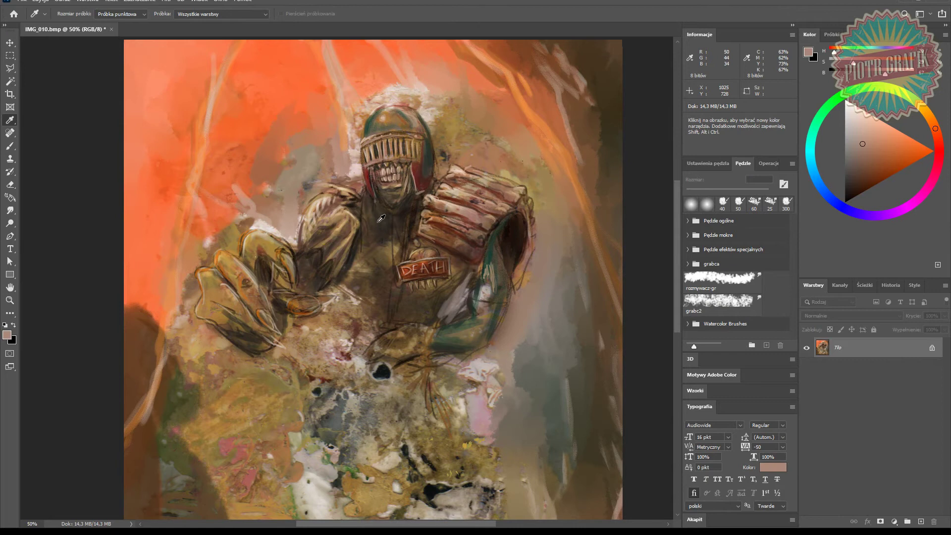
drag(376, 217, 375, 220)
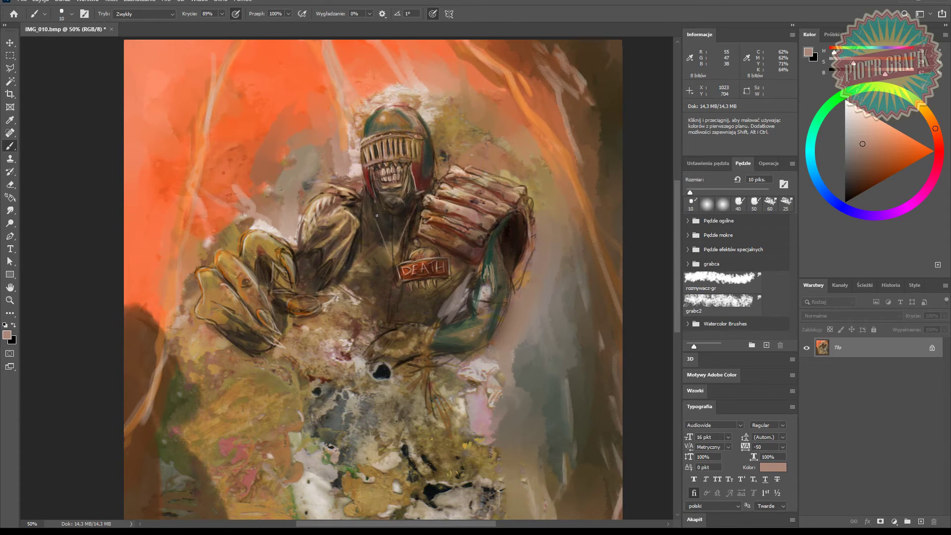
drag(390, 309, 390, 276)
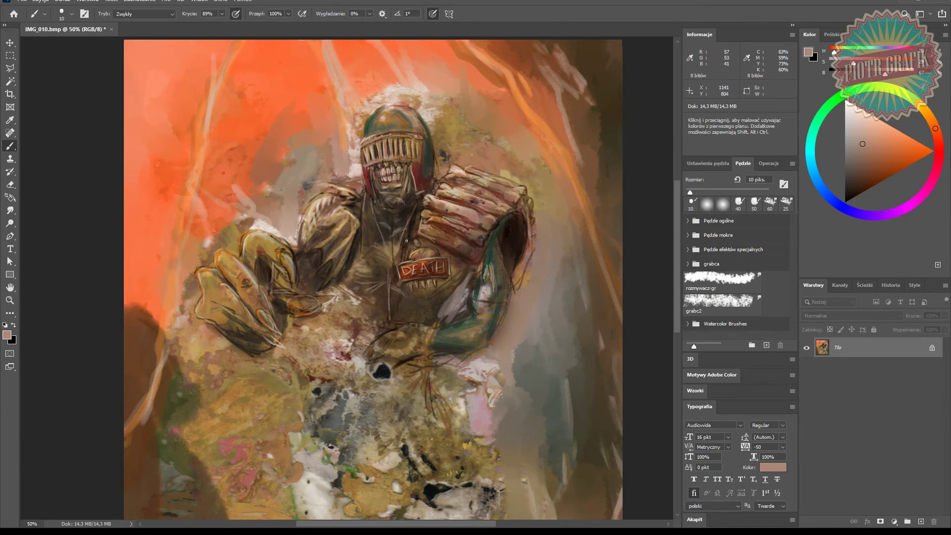
Step: Paint sampled brown and near-black strokes on the large ribbed shoulder pad and the dark sleeve opening beneath it
alt+click(405, 239)
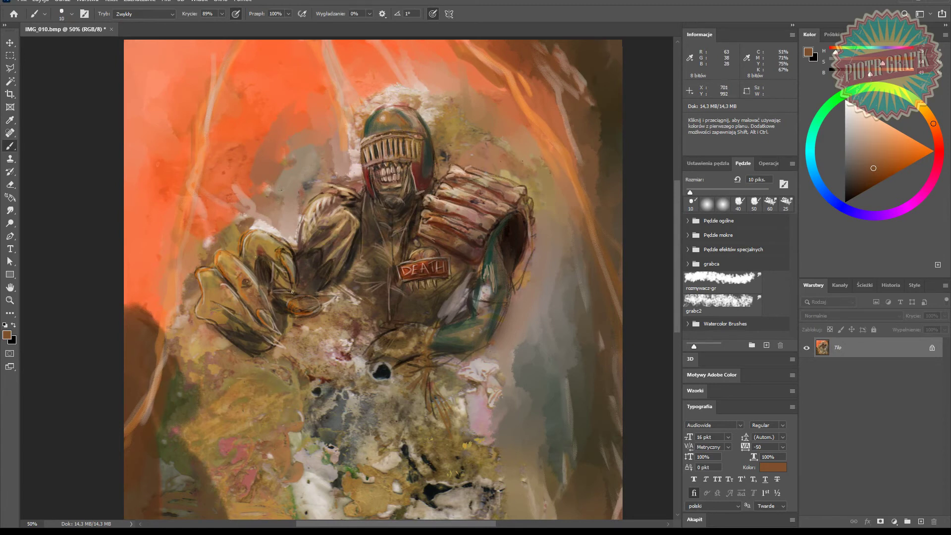
drag(487, 244, 455, 254)
alt+click(504, 250)
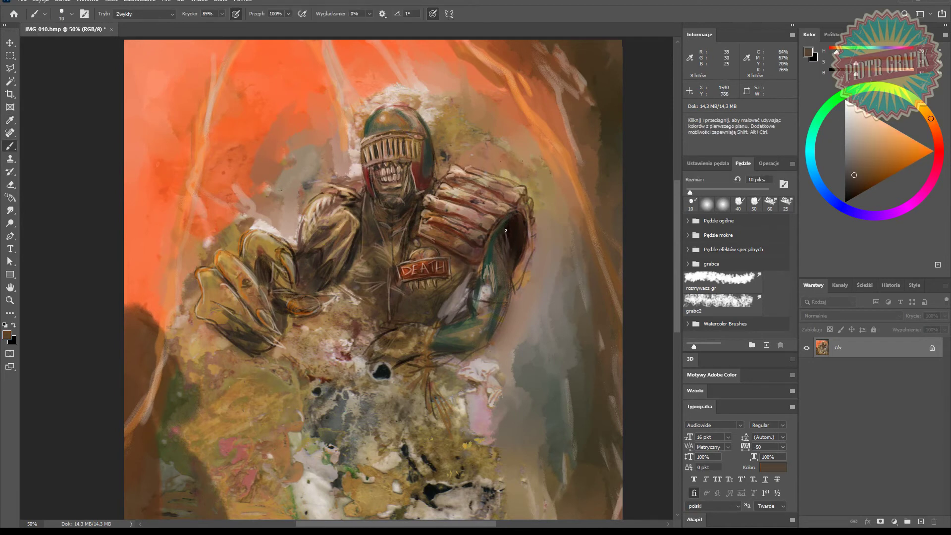
alt+click(507, 270)
alt+click(511, 265)
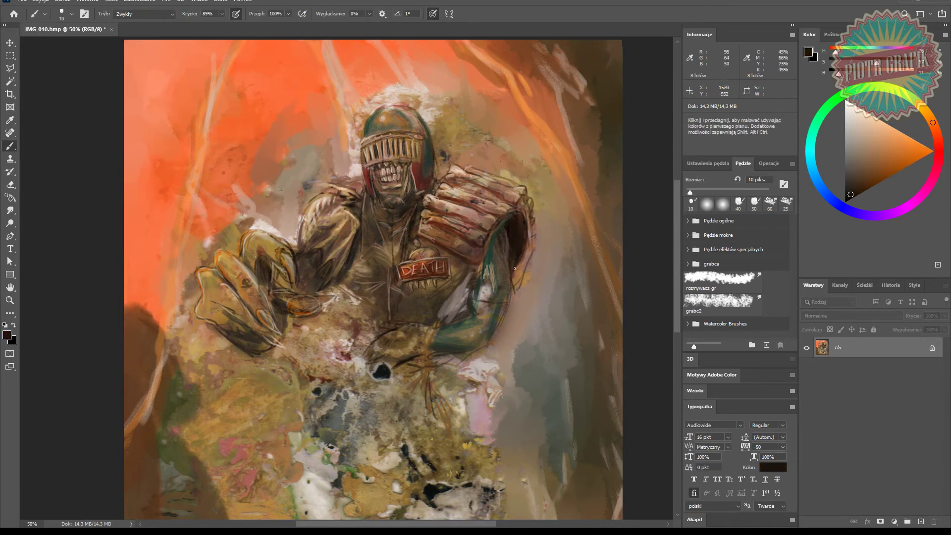
alt+click(515, 275)
alt+click(510, 288)
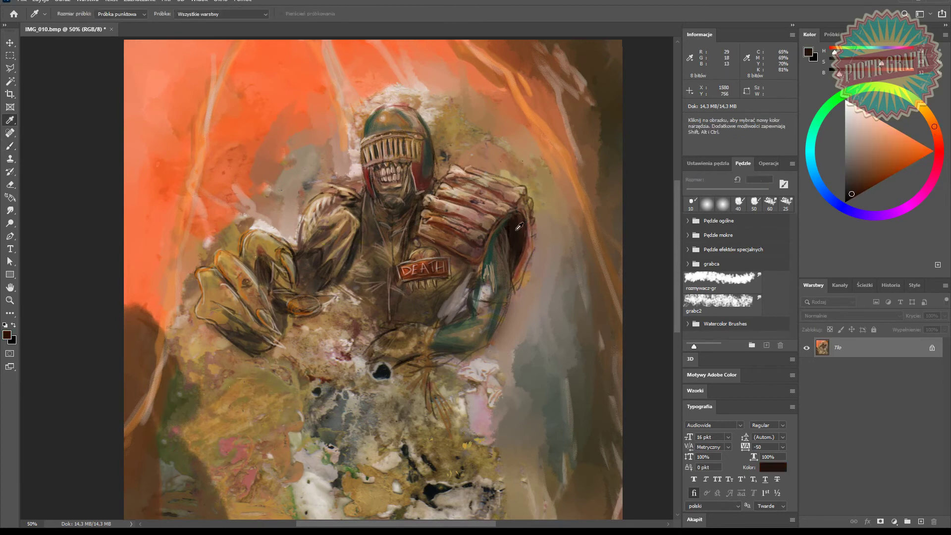
Step: Paint sampled beige highlights and dark olive accents on the teal sleeve with the 10 px brush
alt+click(529, 198)
alt+click(530, 200)
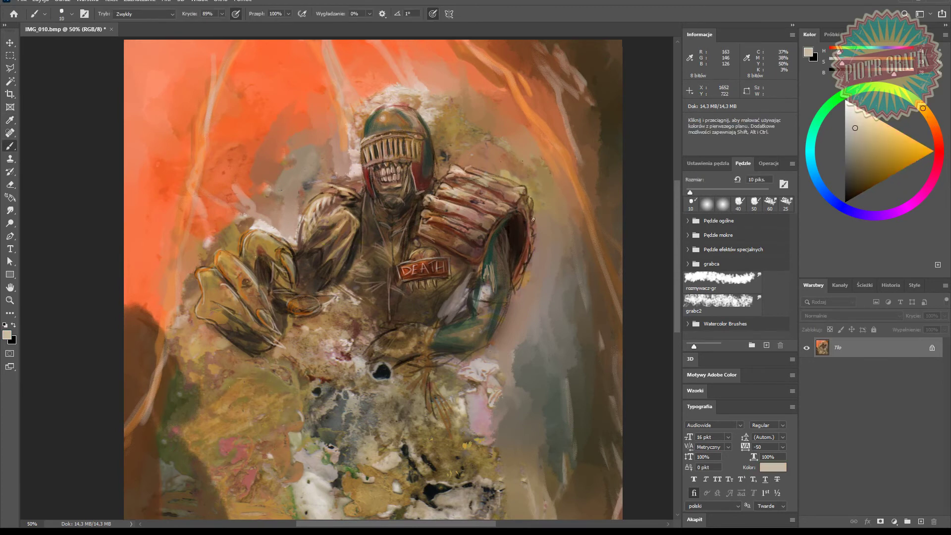
mouse_move(505, 257)
mouse_down()
mouse_move(502, 317)
mouse_move(440, 321)
mouse_up()
drag(473, 276, 464, 298)
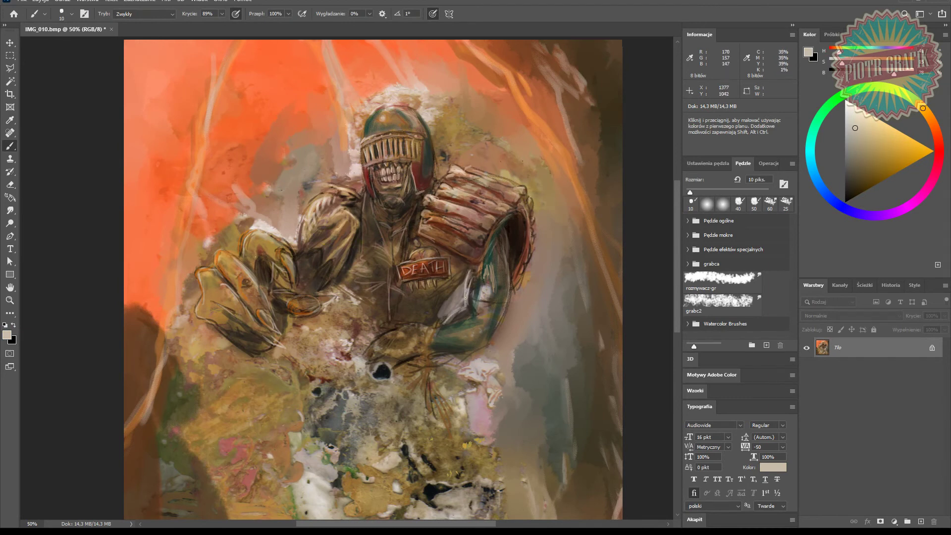
alt+click(499, 286)
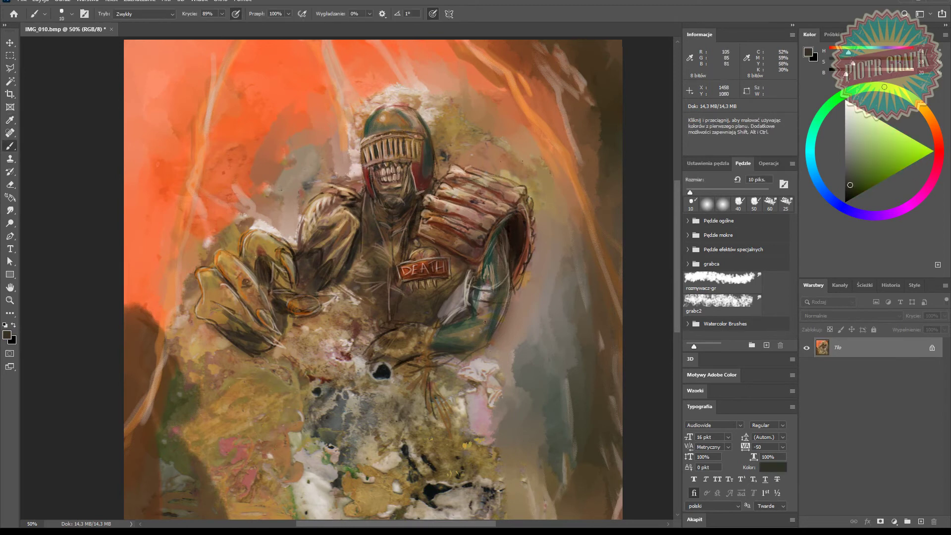
Step: Add sampled ochre and dark strokes to the torso beneath the DEATH nameplate and around the collar
alt+click(439, 293)
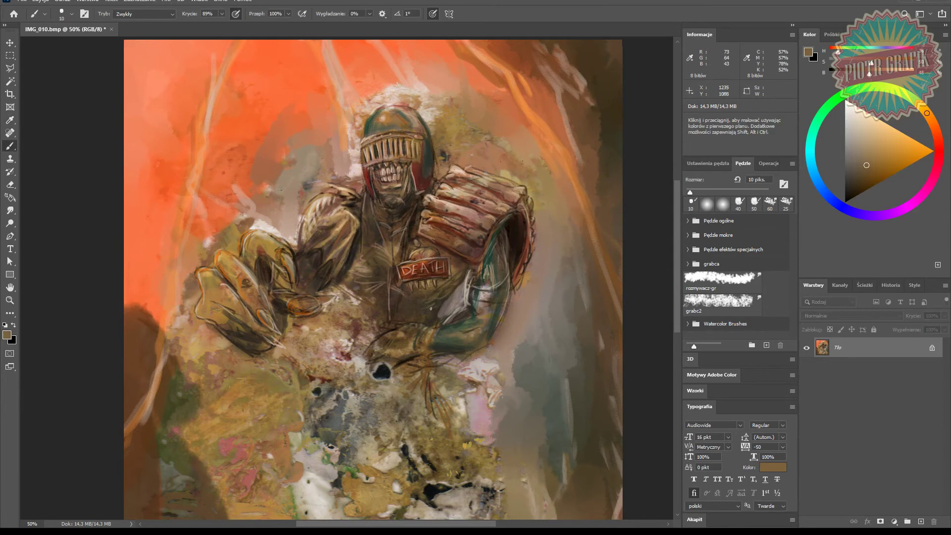
alt+click(445, 299)
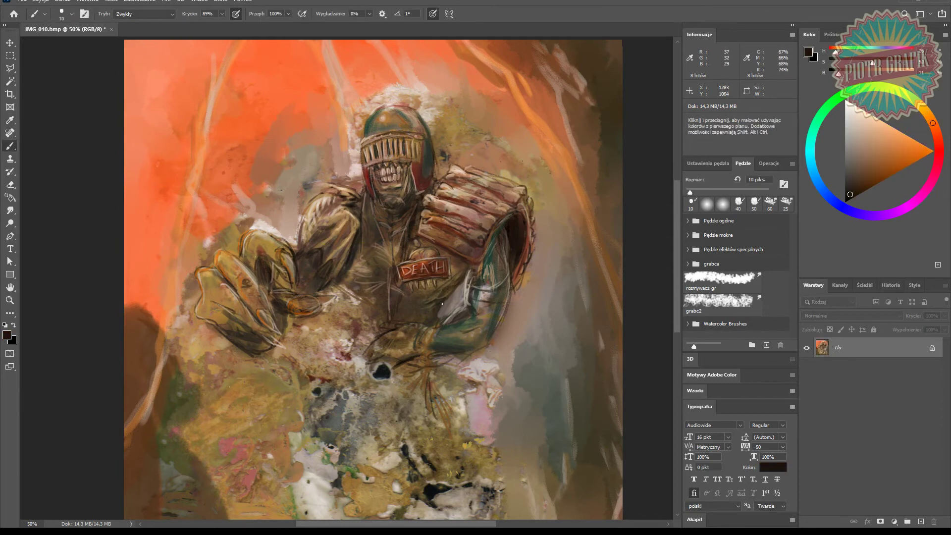
alt+click(435, 313)
alt+click(403, 230)
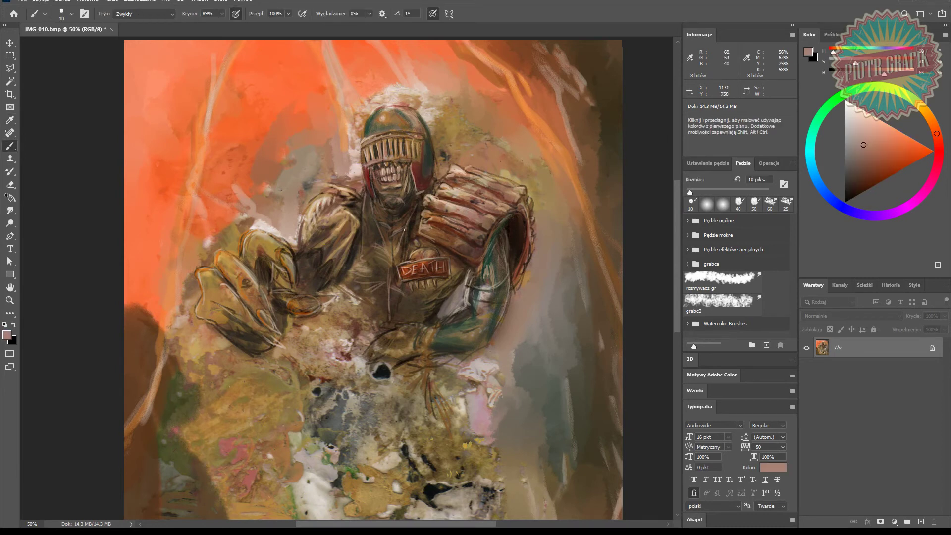
alt+click(380, 226)
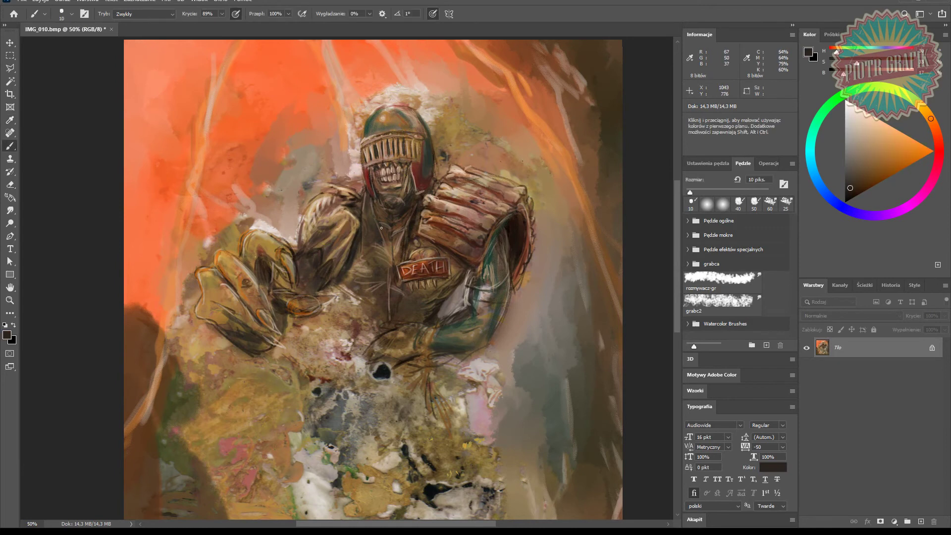
drag(375, 202, 402, 213)
Step: Refine the grinning teeth and the visor's lower edge with sampled pale strokes, touching up the ribbed shoulder pad as well
key(ctrl+plus)
key(ctrl+plus)
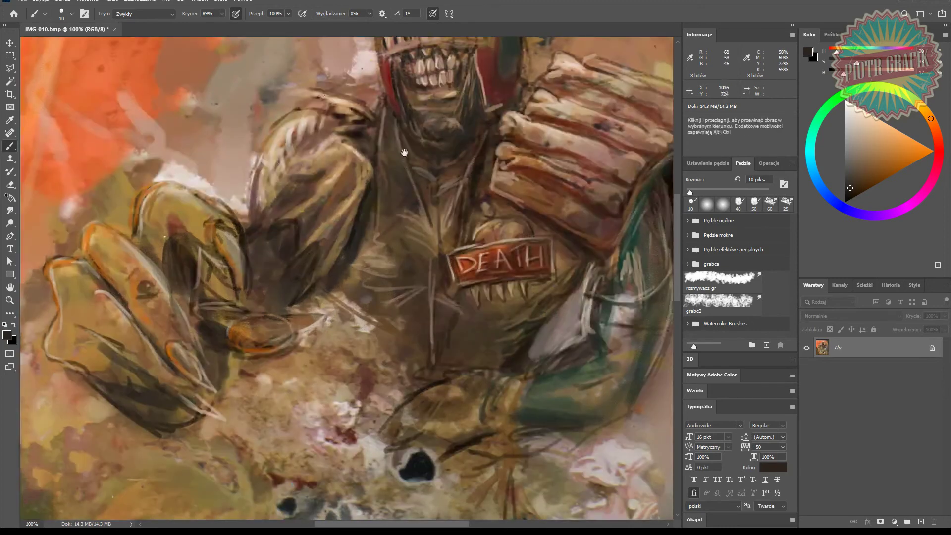
drag(390, 240, 378, 345)
alt+click(409, 174)
drag(400, 181, 399, 173)
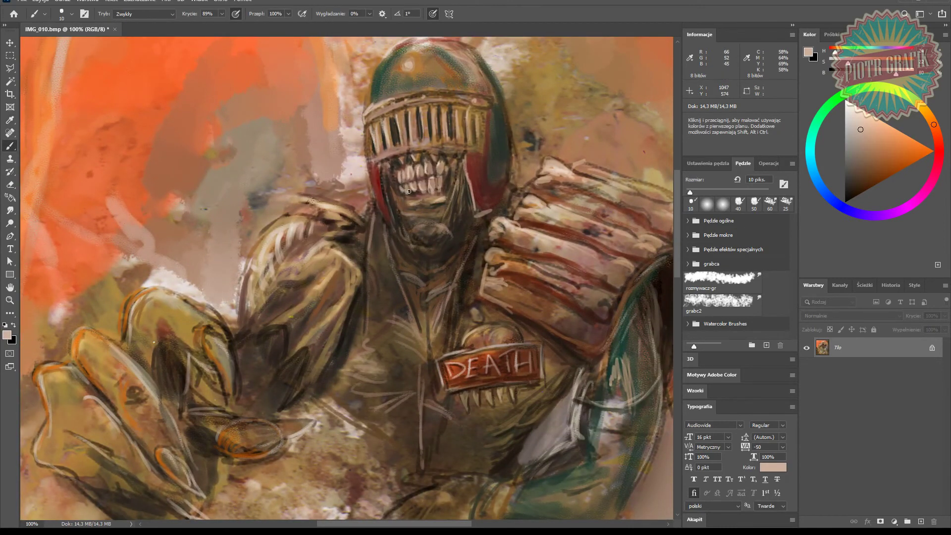
drag(443, 148, 407, 149)
key(alt)
alt+click(400, 187)
drag(394, 164, 396, 172)
drag(394, 173, 399, 189)
drag(504, 294, 519, 310)
Step: Paint light fold strokes over the shoulder and sleeve of the outstretched arm
drag(286, 218, 266, 251)
drag(283, 221, 241, 312)
drag(307, 232, 285, 259)
drag(274, 254, 265, 273)
mouse_move(325, 271)
mouse_down()
mouse_move(289, 293)
mouse_move(307, 367)
mouse_move(325, 350)
mouse_move(280, 408)
mouse_up()
drag(309, 376, 279, 407)
drag(300, 349, 272, 382)
drag(292, 348, 274, 374)
drag(286, 324, 288, 355)
drag(272, 325, 259, 333)
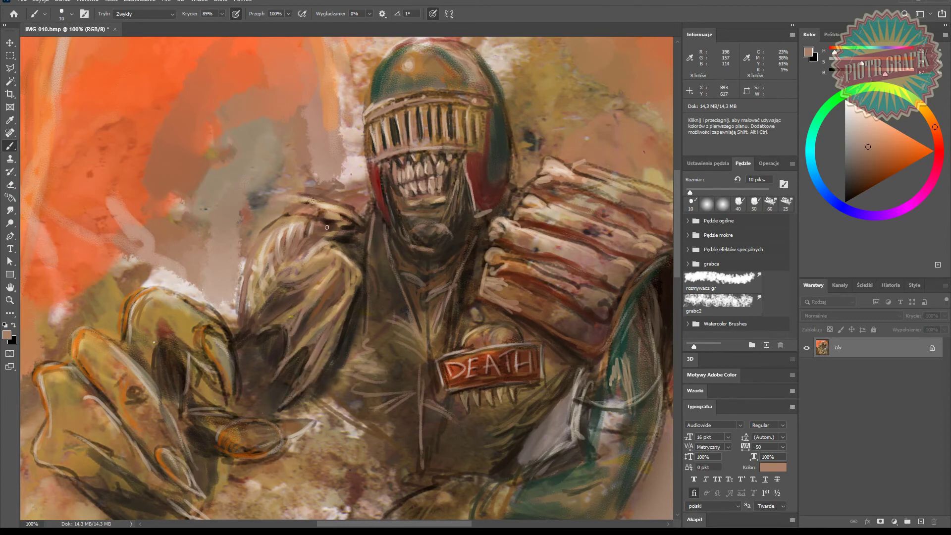
Step: Deepen the creases on the outstretched arm's shoulder and the sleeve's shadow with sampled dark brown strokes
alt+click(308, 200)
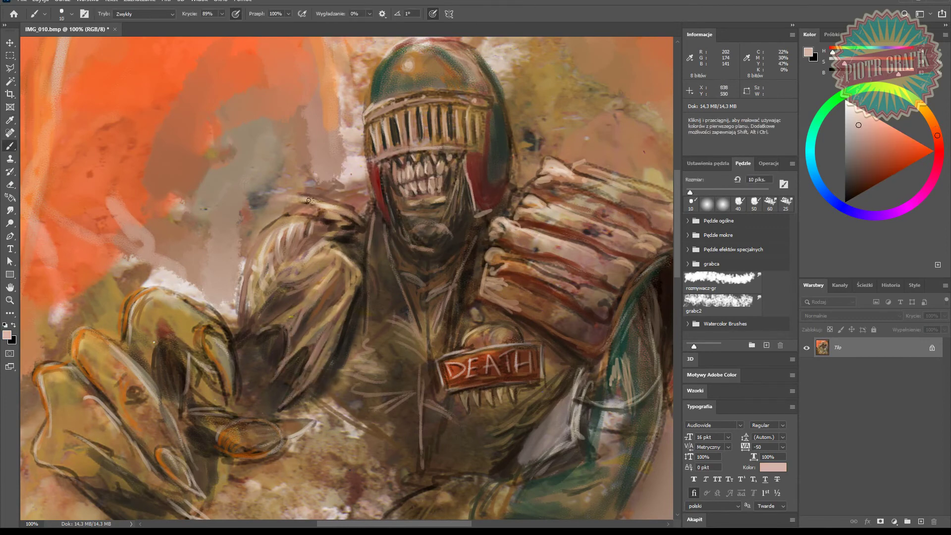
alt+click(339, 216)
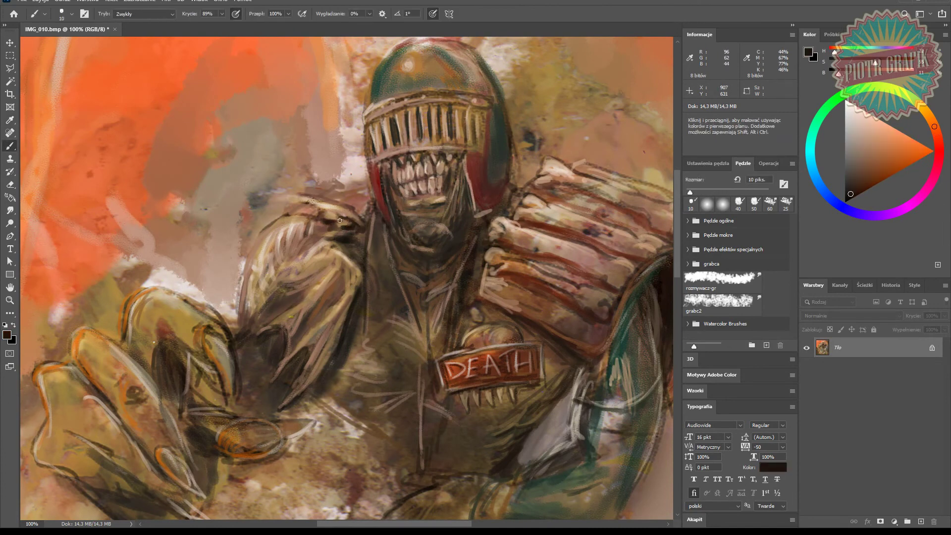
drag(359, 235, 316, 240)
mouse_move(273, 314)
mouse_down()
mouse_move(312, 284)
mouse_move(248, 330)
mouse_up()
drag(270, 335, 248, 375)
drag(280, 425, 285, 440)
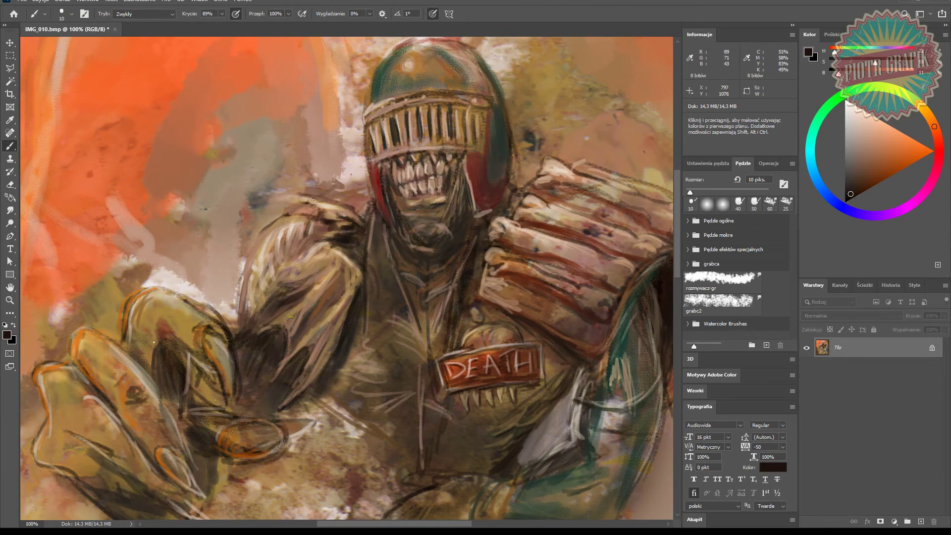
key(alt)
click(264, 325)
key(b)
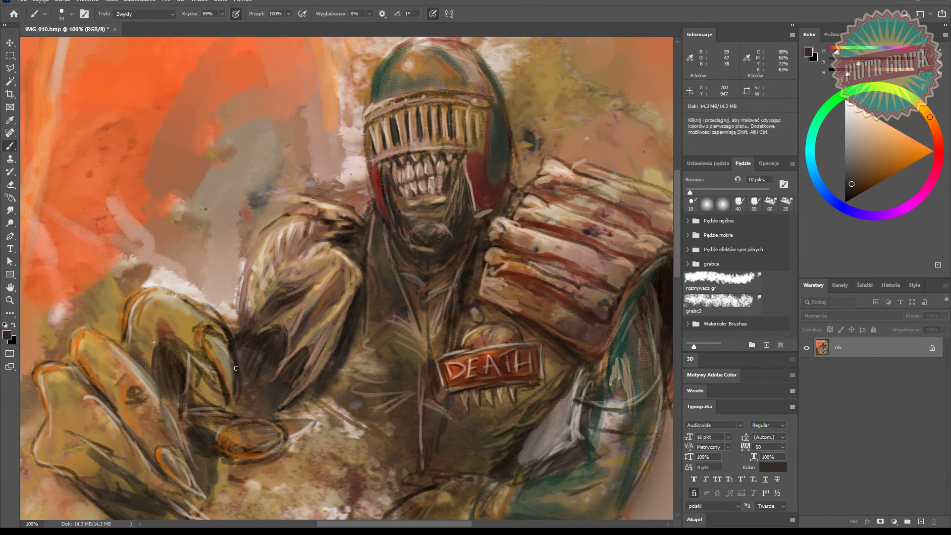
Step: Paint dark brown strokes along the sleeve cuff, across the chest and below the DEATH nameplate
mouse_move(308, 397)
mouse_down()
mouse_move(273, 419)
mouse_move(324, 416)
mouse_move(300, 409)
mouse_up()
drag(389, 320, 416, 339)
mouse_move(391, 330)
mouse_down()
mouse_move(420, 353)
mouse_move(407, 367)
mouse_up()
mouse_move(410, 397)
mouse_down()
mouse_move(369, 419)
mouse_move(348, 391)
mouse_up()
drag(339, 370, 375, 385)
mouse_move(457, 394)
mouse_down()
mouse_move(462, 410)
mouse_move(472, 409)
mouse_up()
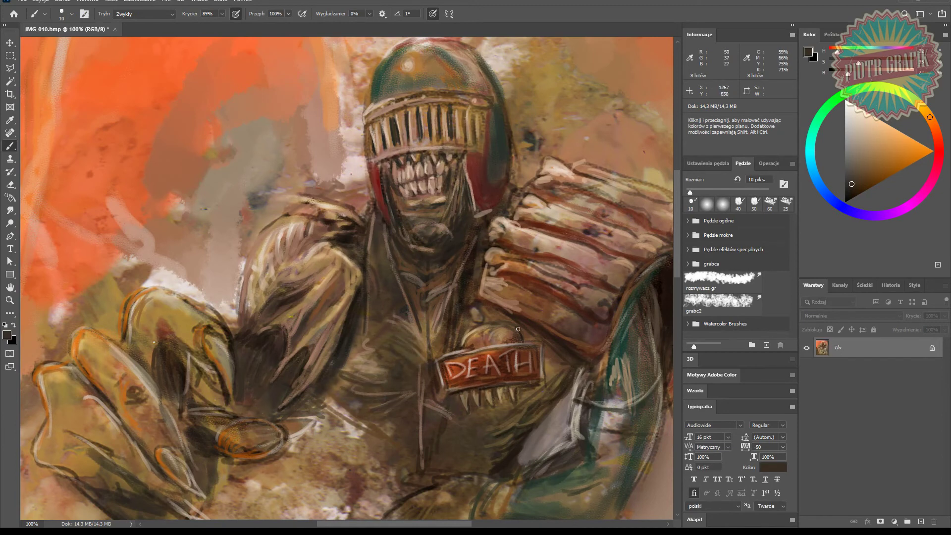
Step: Adjust the tones of the ribbed shoulder pad, chest and outstretched arm with a smaller toning brush
key(i)
alt+click(10, 223)
key(bracketleft)
key(bracketleft)
key(bracketleft)
key(bracketleft)
key(bracketleft)
key(bracketleft)
key(bracketleft)
key(bracketleft)
mouse_move(651, 277)
mouse_down()
mouse_move(607, 362)
mouse_move(547, 357)
mouse_move(509, 405)
mouse_move(490, 388)
mouse_move(502, 343)
mouse_move(575, 316)
mouse_move(536, 250)
mouse_up()
click(214, 14)
click(222, 30)
drag(521, 218, 585, 246)
drag(598, 211, 547, 194)
mouse_move(451, 223)
mouse_down()
mouse_move(457, 307)
mouse_move(468, 274)
mouse_move(376, 337)
mouse_up()
drag(378, 244, 369, 301)
Step: Fill the shadow between the outstretched hand and its sleeve with a sampled dark colour
drag(275, 390, 254, 350)
drag(184, 364, 214, 396)
key(b)
alt+click(203, 384)
mouse_move(194, 367)
mouse_down()
mouse_move(213, 404)
mouse_move(263, 408)
mouse_up()
Step: Smudge the thumb's edge and the pale background along the outstretched arm's shoulder and beside the helmet
key(i)
right_click(10, 210)
click(44, 233)
mouse_move(248, 450)
mouse_down()
mouse_move(222, 438)
mouse_move(280, 441)
mouse_move(323, 420)
mouse_up()
drag(241, 282, 243, 258)
mouse_move(245, 208)
mouse_down()
mouse_move(277, 191)
mouse_move(309, 208)
mouse_up()
mouse_move(334, 192)
mouse_down()
mouse_move(360, 178)
mouse_move(334, 188)
mouse_up()
drag(340, 110, 339, 87)
drag(311, 178, 329, 185)
Step: Paint sampled off-white strokes in the background along the outer contour of the outstretched arm's shoulder
key(b)
alt+click(230, 307)
mouse_move(232, 301)
mouse_down()
mouse_move(243, 243)
mouse_move(266, 208)
mouse_move(319, 213)
mouse_up()
drag(366, 203, 278, 191)
drag(346, 182, 325, 174)
drag(263, 189, 247, 218)
mouse_move(286, 203)
mouse_down()
mouse_move(251, 223)
mouse_move(262, 284)
mouse_move(231, 279)
mouse_move(229, 308)
mouse_up()
Step: Widen the off-white glow behind the outstretched arm's shoulder using a resampled colour and a 35 px brush
alt+click(221, 301)
drag(244, 230, 234, 268)
key(bracketright)
key(bracketright)
key(bracketright)
key(bracketright)
key(bracketright)
drag(272, 204, 250, 226)
mouse_move(350, 169)
mouse_down()
mouse_move(362, 194)
mouse_move(309, 188)
mouse_up()
drag(231, 251, 226, 278)
drag(211, 244, 219, 291)
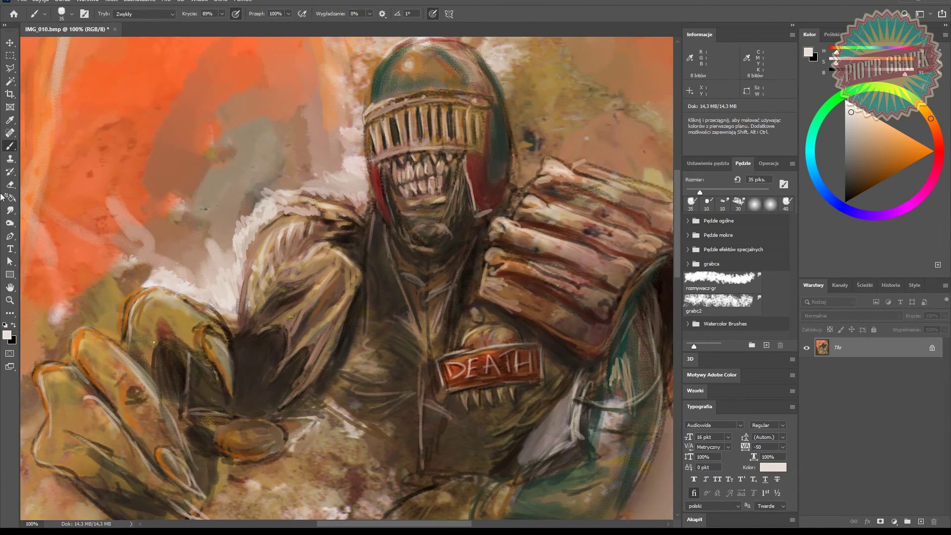
Step: Smudge the off-white glow into the background around the outstretched arm's shoulder, beside the helmet and above the hand
click(10, 211)
drag(236, 245, 278, 187)
mouse_move(297, 199)
mouse_down()
mouse_move(309, 209)
mouse_move(268, 220)
mouse_up()
drag(268, 221, 240, 257)
drag(357, 205, 300, 192)
drag(345, 155, 339, 165)
mouse_move(210, 244)
mouse_down()
mouse_move(183, 207)
mouse_move(203, 227)
mouse_up()
drag(113, 200, 166, 260)
mouse_move(161, 284)
mouse_down()
mouse_move(139, 264)
mouse_move(128, 290)
mouse_up()
mouse_move(154, 295)
mouse_down()
mouse_move(133, 331)
mouse_move(212, 338)
mouse_up()
Step: Smudge the outstretched hand's outlines, fingers and thumb with a 10 px brush at 90% strength
drag(220, 421, 194, 440)
drag(237, 391, 285, 185)
drag(134, 271, 182, 291)
mouse_move(158, 266)
mouse_down()
mouse_move(129, 247)
mouse_move(163, 311)
mouse_move(208, 342)
mouse_move(240, 295)
mouse_up()
drag(270, 248, 254, 277)
drag(234, 203, 233, 233)
drag(242, 104, 191, 80)
mouse_move(131, 132)
mouse_down()
mouse_move(115, 170)
mouse_move(141, 198)
mouse_move(172, 198)
mouse_up()
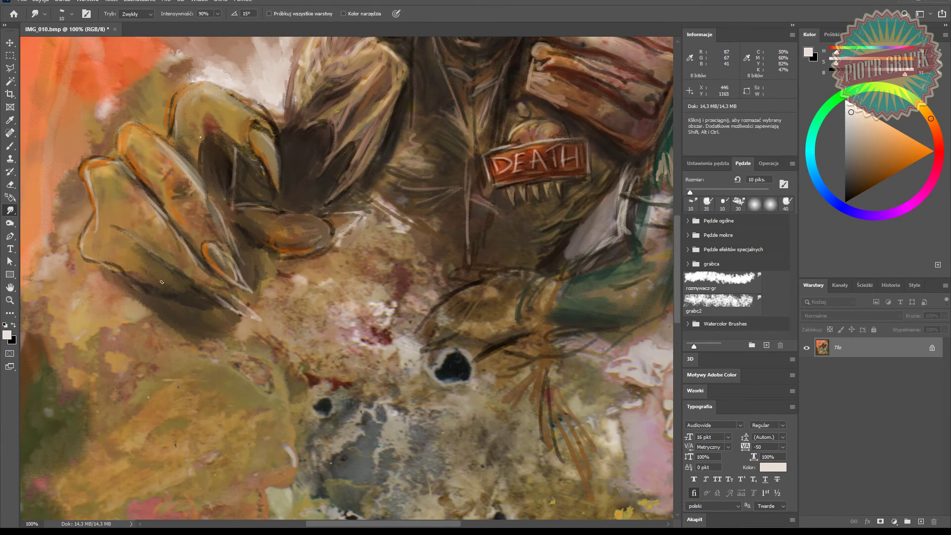
Step: Paint sampled beige highlights on the outstretched hand's thumb and upper finger with a 9 px brush
key(b)
alt+click(179, 179)
key(bracketleft)
key(bracketleft)
key(bracketleft)
key(bracketleft)
key(bracketleft)
key(bracketleft)
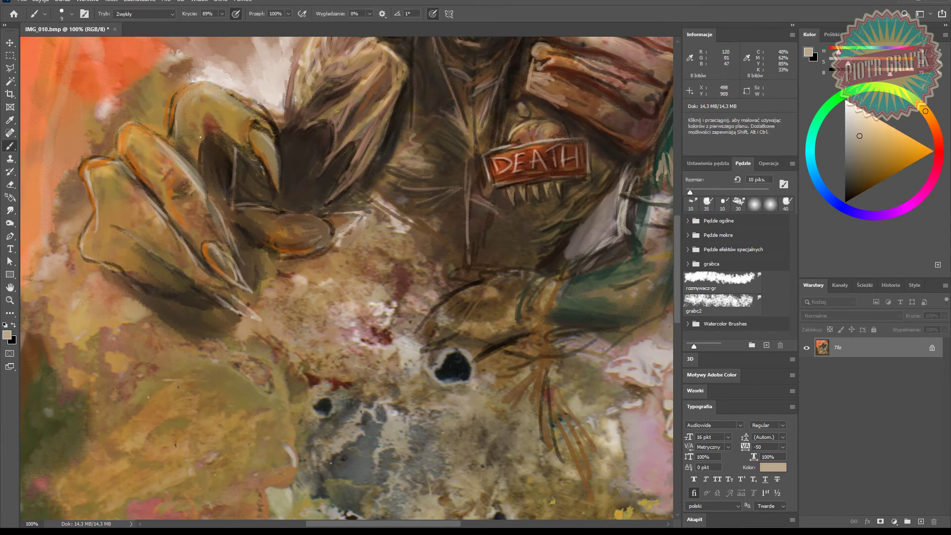
drag(271, 219, 318, 217)
mouse_move(251, 135)
mouse_down()
mouse_move(257, 123)
mouse_move(274, 145)
mouse_up()
drag(191, 86, 171, 121)
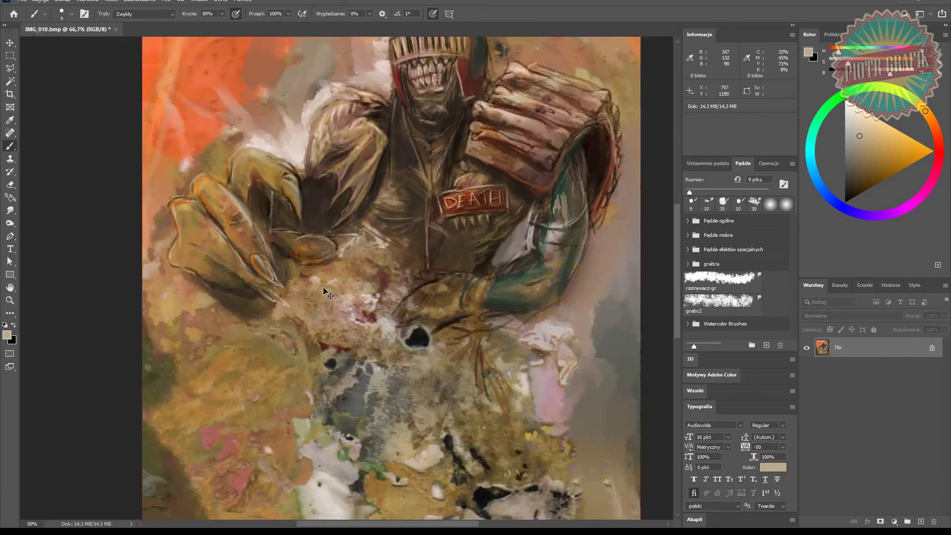
Step: Smudge the pale and grey background above the outstretched arm's shoulder with a 30 px brush at 90% strength
key(ctrl+minus)
click(9, 211)
key(bracketright)
key(bracketright)
key(bracketright)
key(bracketright)
mouse_move(314, 150)
mouse_down()
mouse_move(327, 136)
mouse_move(316, 157)
mouse_move(269, 172)
mouse_up()
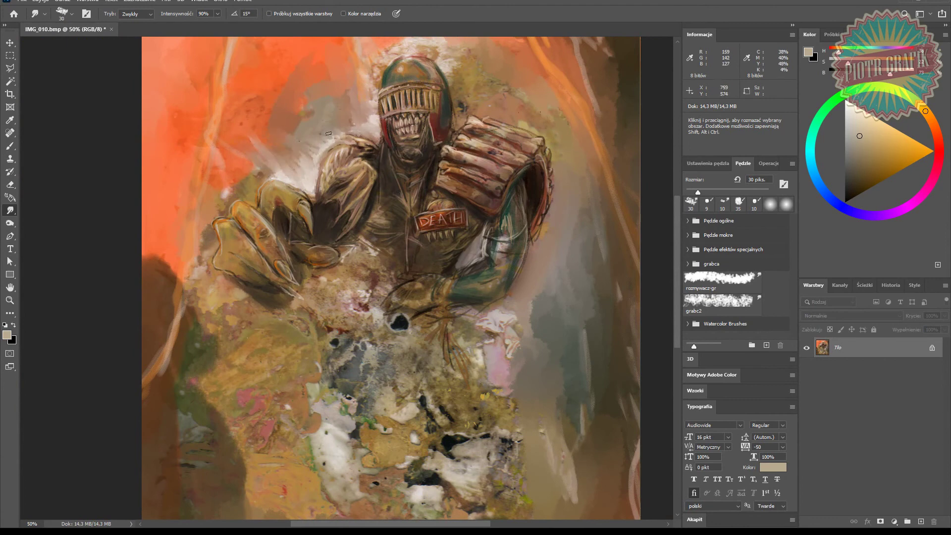
drag(372, 72, 407, 145)
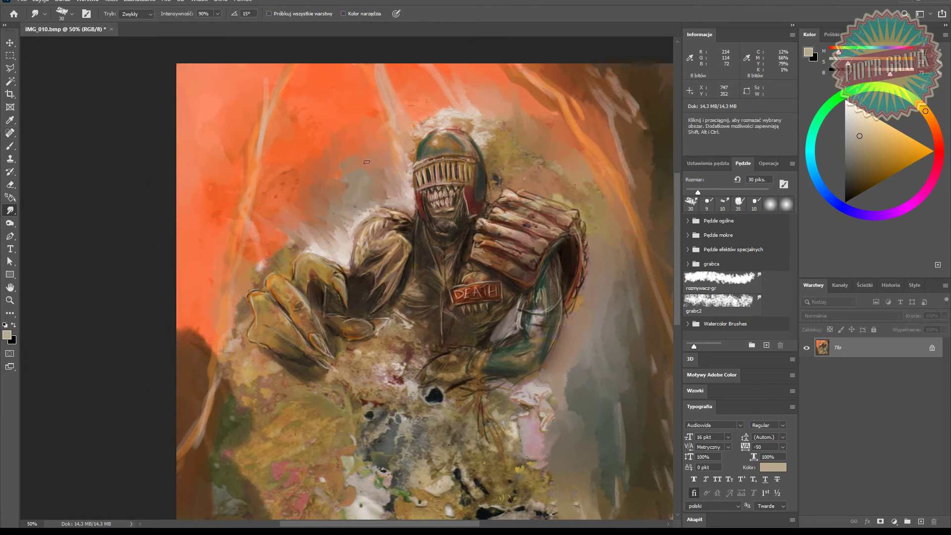
Step: Paint thin, wavy vertical off-white lines rising behind the hand, helmet and shoulders with a 9 px brush
key(b)
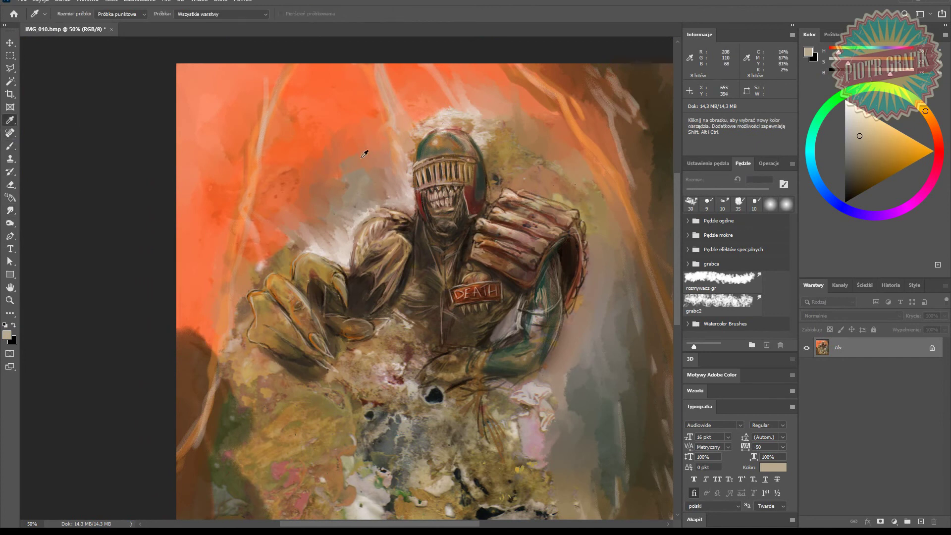
alt+click(386, 101)
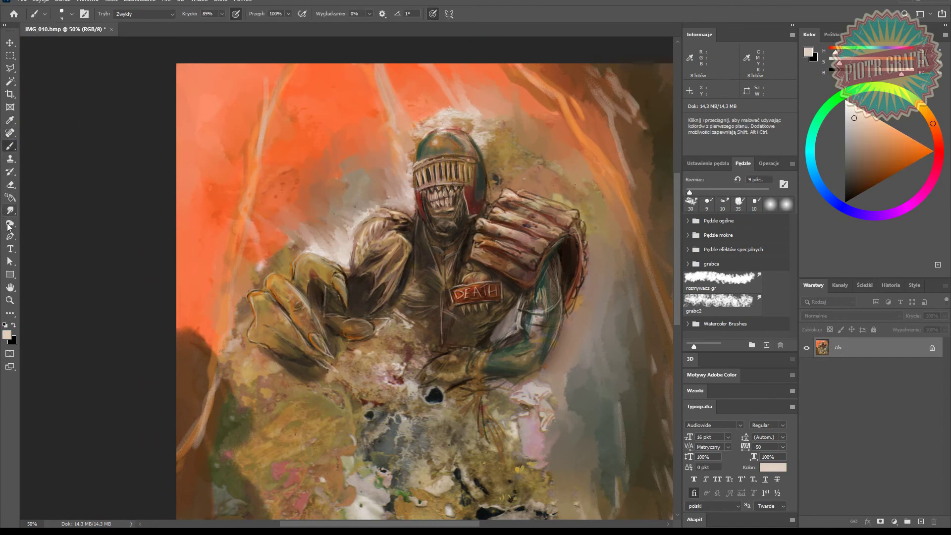
click(525, 179)
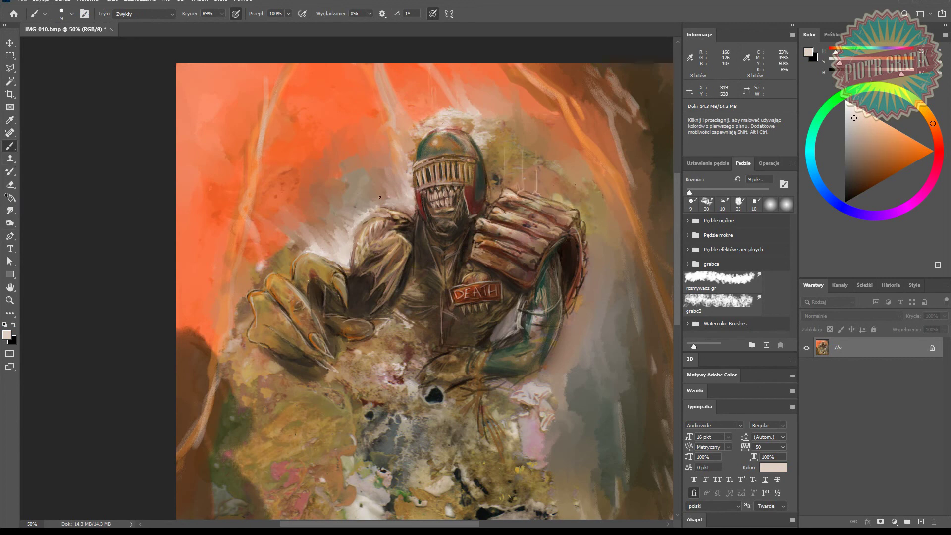
mouse_move(302, 188)
mouse_down()
mouse_move(311, 244)
mouse_move(277, 180)
mouse_up()
drag(569, 191, 557, 64)
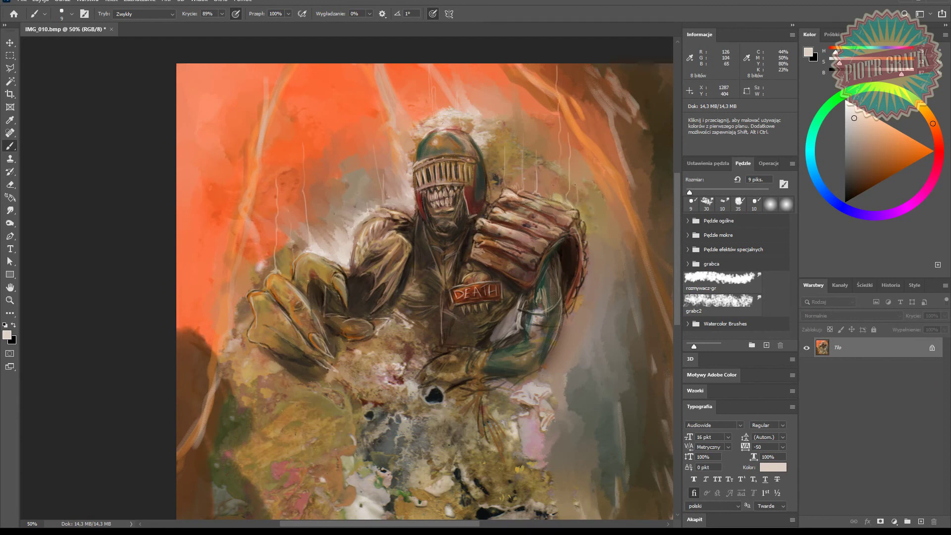
drag(492, 179, 486, 93)
drag(411, 128, 414, 63)
drag(401, 103, 400, 63)
mouse_move(352, 175)
mouse_down()
mouse_move(353, 79)
mouse_move(364, 65)
mouse_up()
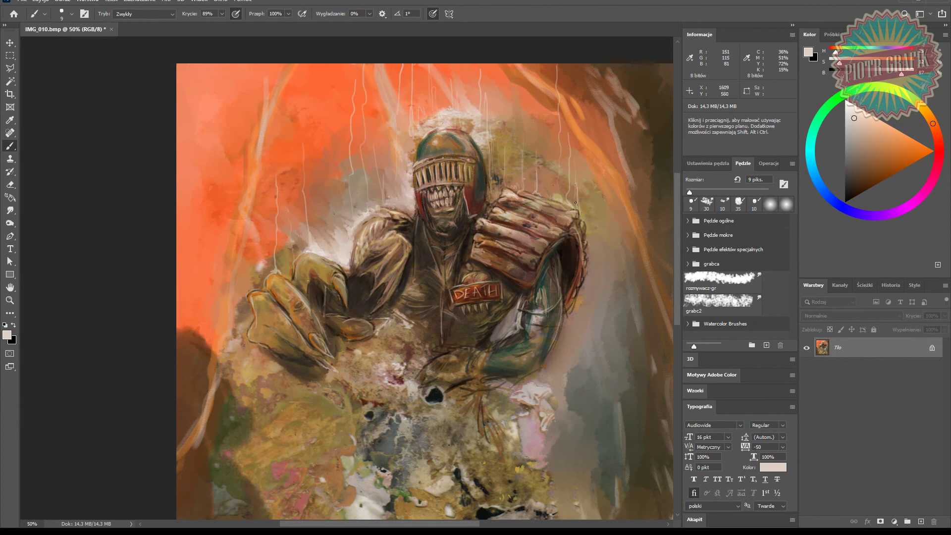
Step: Paint thin, wavy vertical lines in sampled brown and dark tones above the hand, shoulders and helmet with a 9 px brush
alt+click(582, 95)
drag(500, 151, 497, 68)
drag(385, 114, 382, 63)
drag(270, 260, 270, 64)
drag(250, 273, 246, 226)
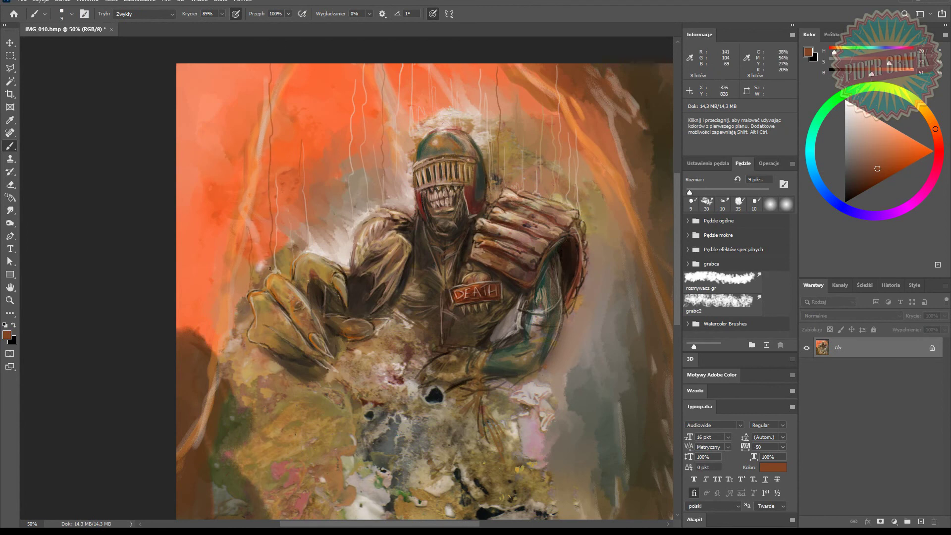
alt+click(482, 229)
alt+click(459, 110)
alt+click(579, 87)
mouse_move(449, 69)
mouse_down()
mouse_move(445, 125)
mouse_move(452, 107)
mouse_up()
Step: Handwrite the artist's handle as a signature in sampled off-white on the orange background's upper-left corner with a 9 px brush
alt+click(456, 134)
alt+click(456, 118)
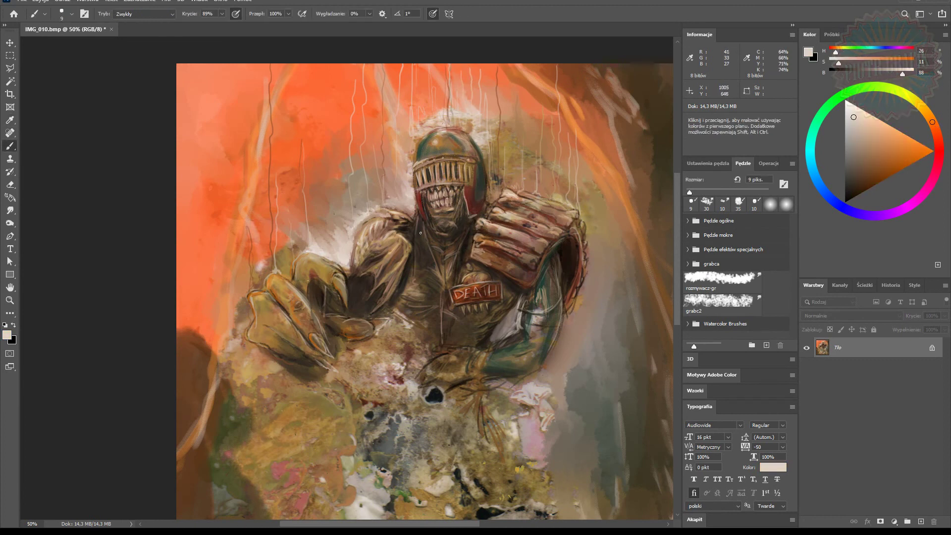
mouse_move(200, 106)
mouse_down()
mouse_move(223, 82)
mouse_move(250, 94)
mouse_move(265, 82)
mouse_up()
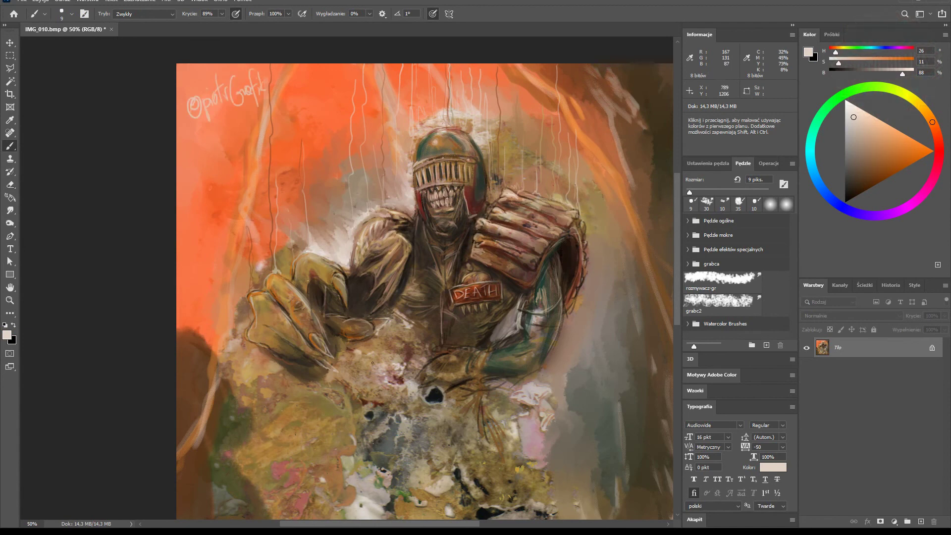